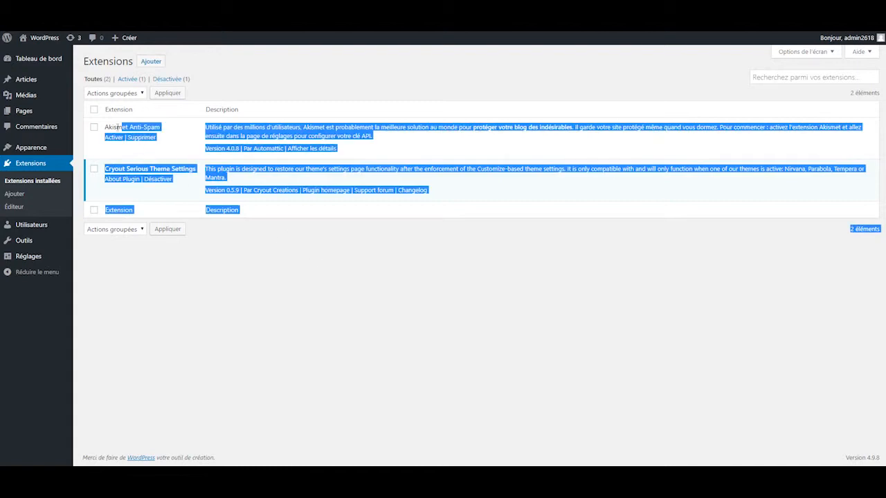
click(279, 277)
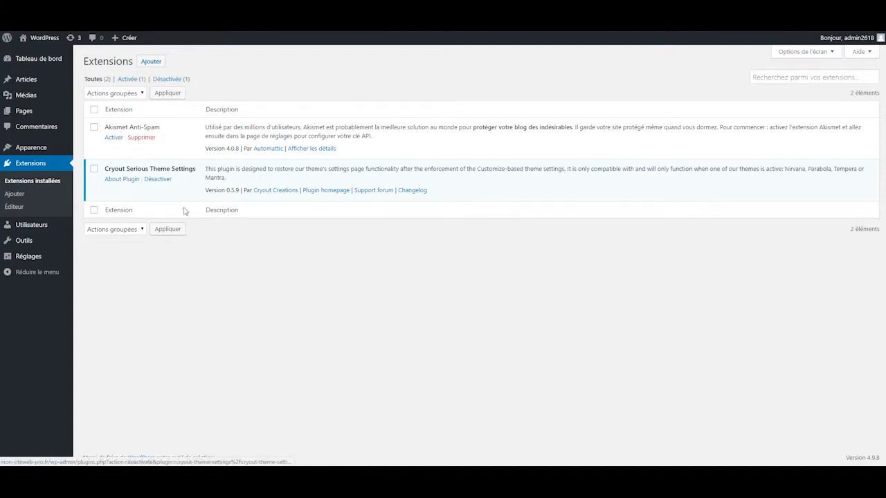
drag(107, 168, 196, 169)
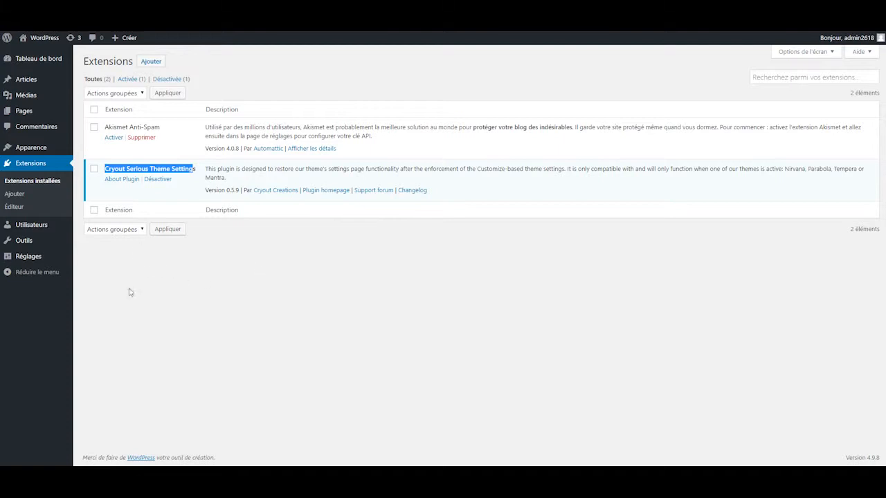
click(175, 289)
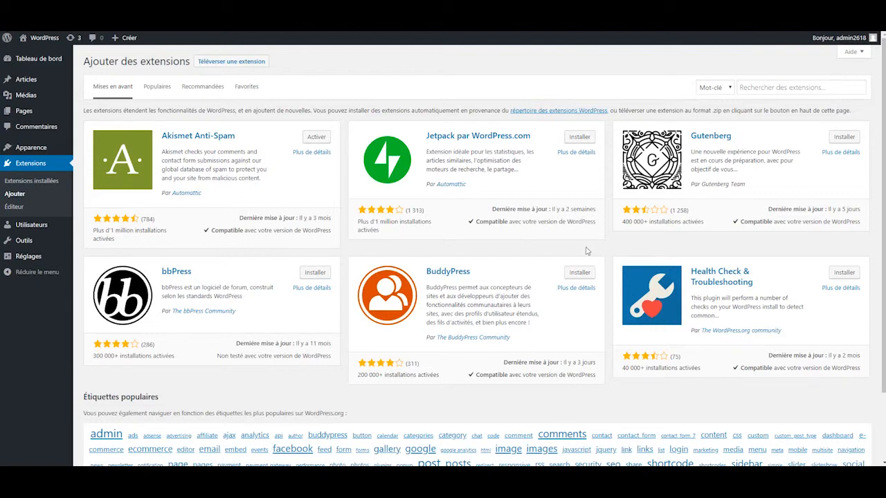
Step: Find the AddToAny Share Buttons plugin by searching for "addtoany share button" and install it
click(754, 85)
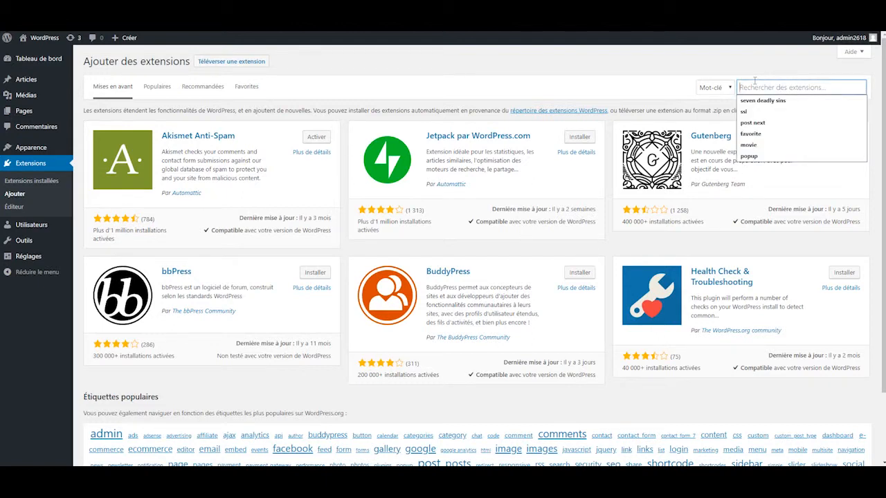
text(addtoany share button)
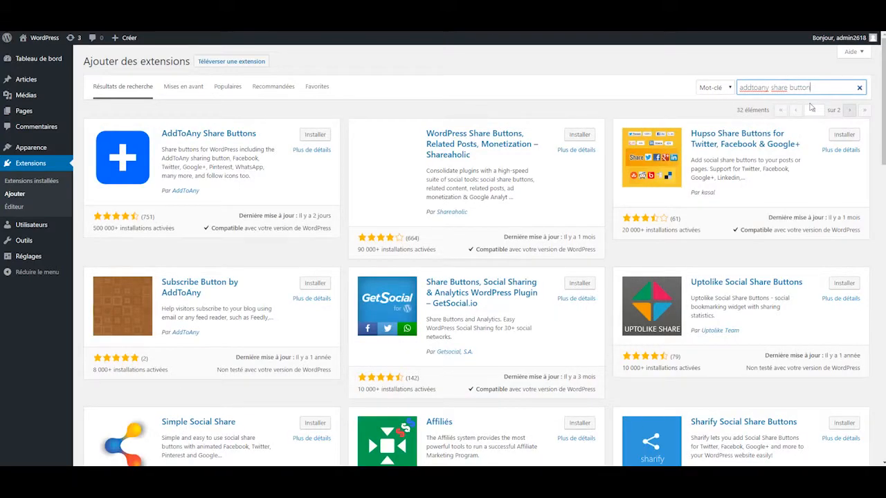
click(305, 137)
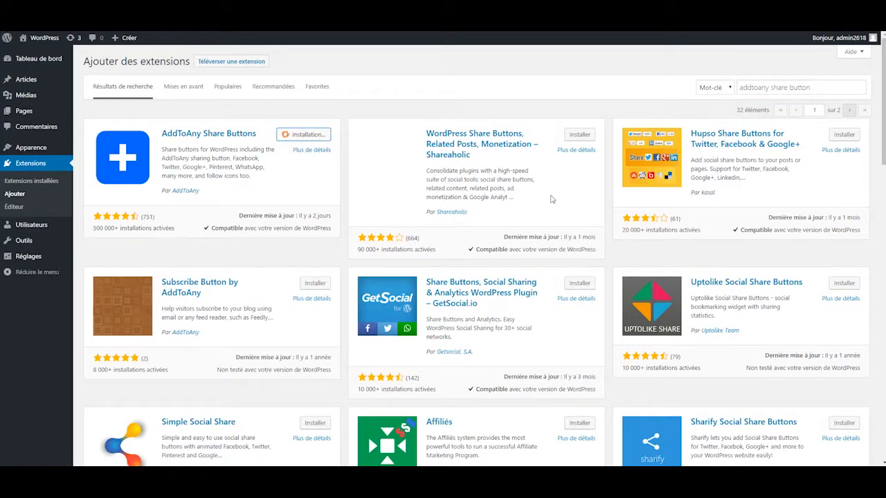
Step: Search the plugin directory for "cookie notice" and install Cookie Notice for GDPR by dFactory
double_click(801, 81)
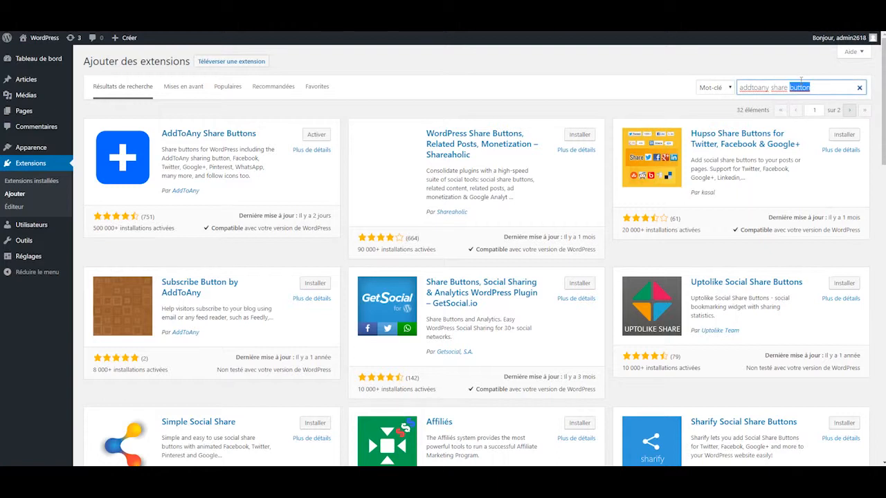
triple_click(793, 88)
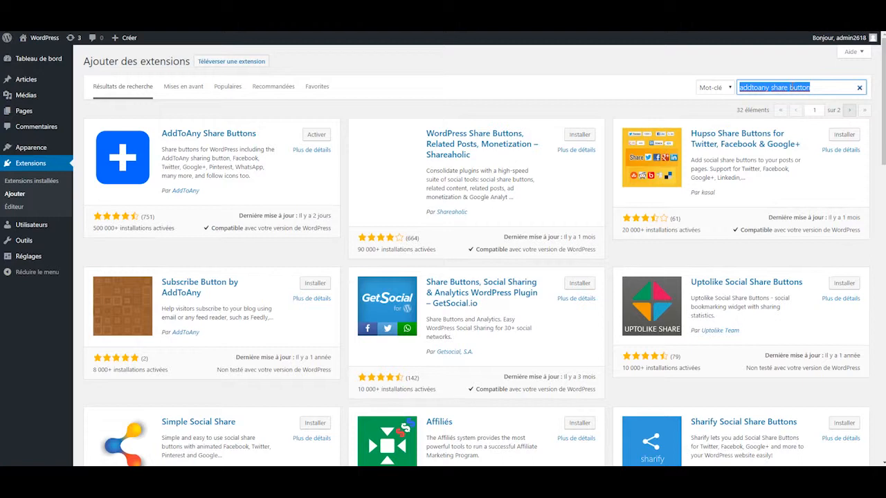
text(cookie no)
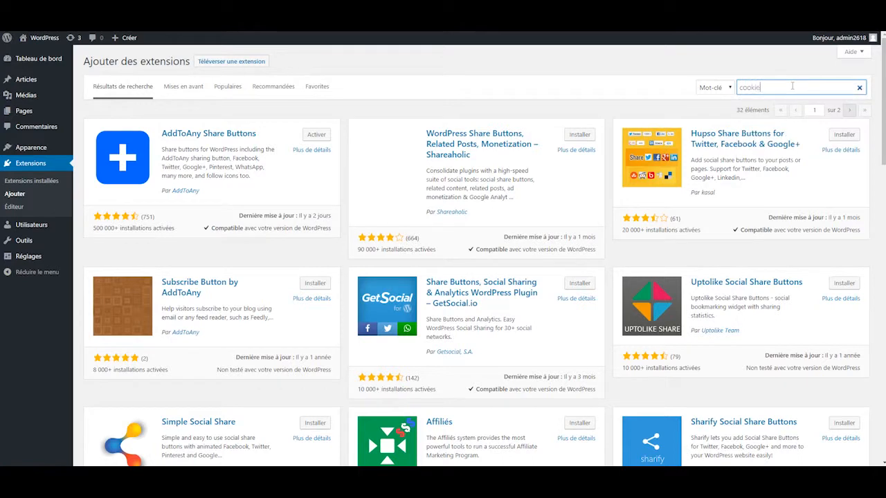
text(tice)
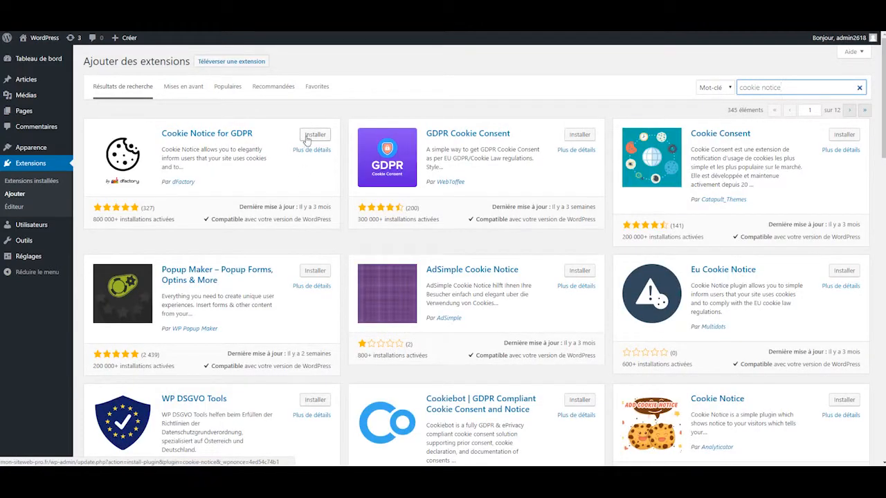
click(308, 138)
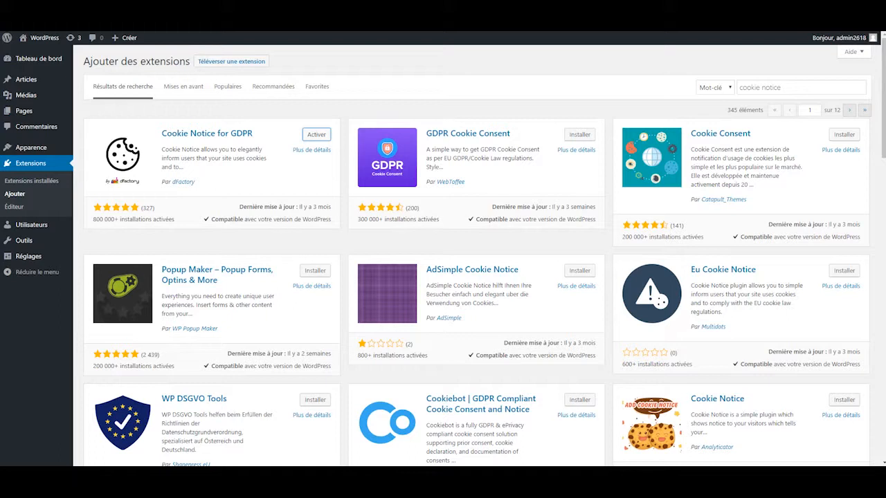
Step: Search the plugin directory for "elementor" and install Elementor Page Builder
triple_click(775, 88)
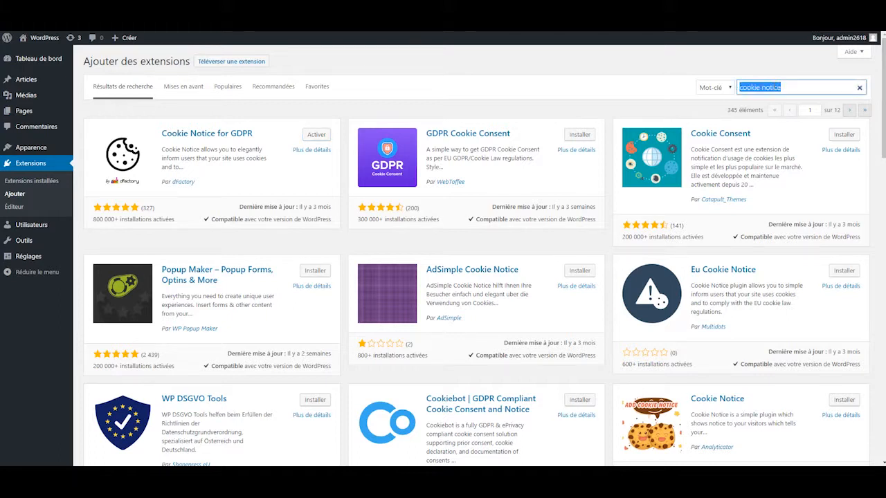
text(elementor)
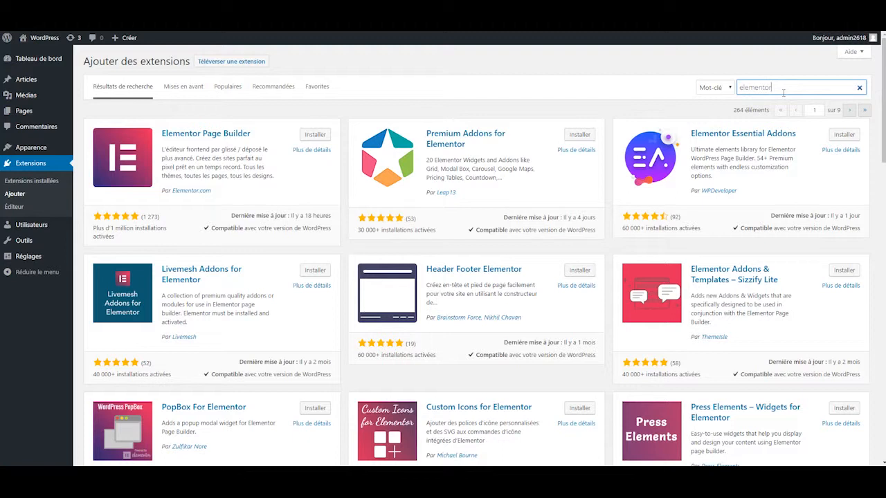
click(313, 136)
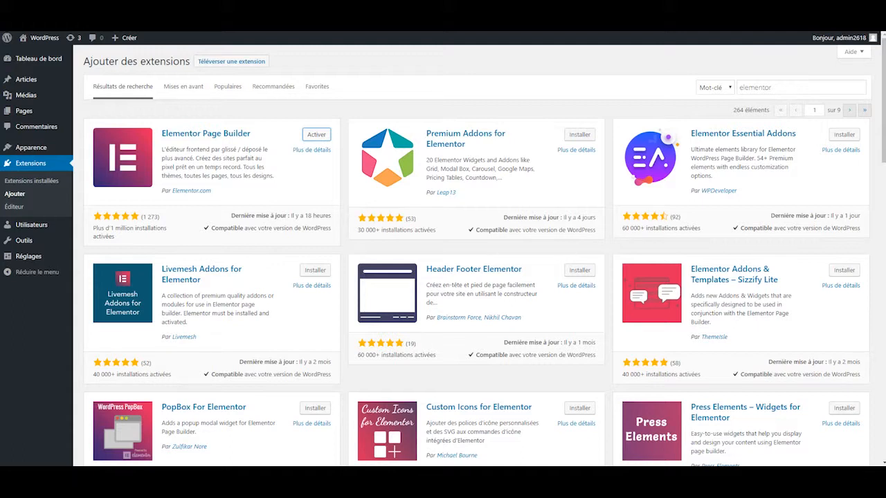
Step: Search the plugin directory for "google analytics" and install MonsterInsights – Google Analytics pour WordPress
double_click(767, 88)
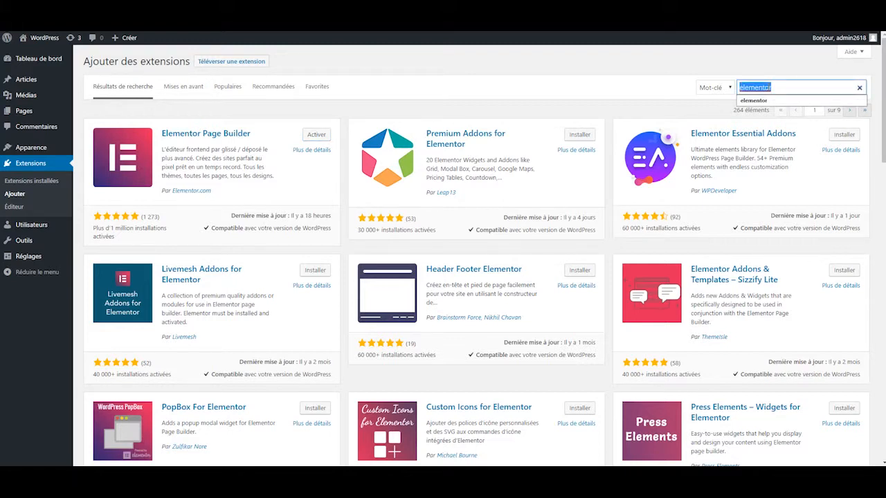
click(769, 88)
double_click(798, 86)
text(google anal)
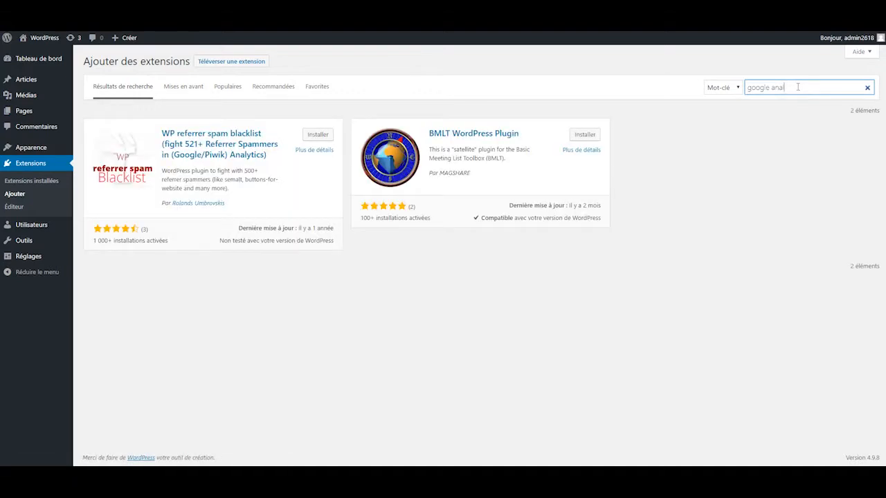
text(ytics)
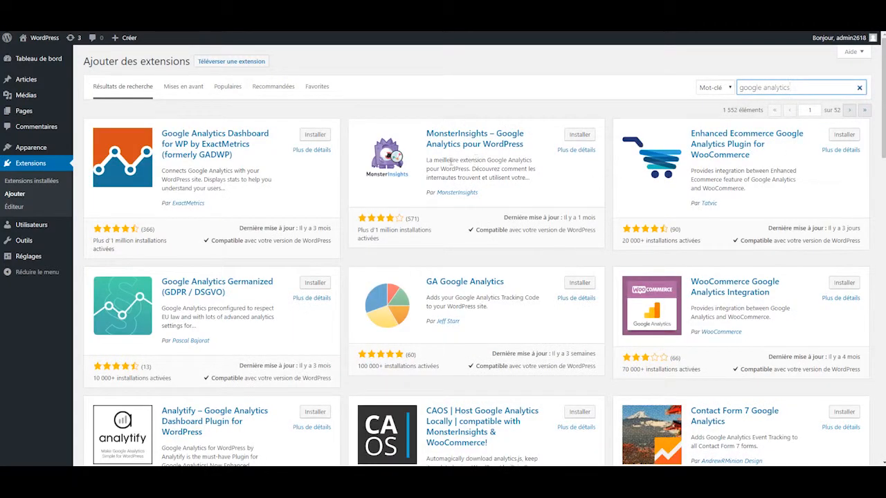
click(577, 136)
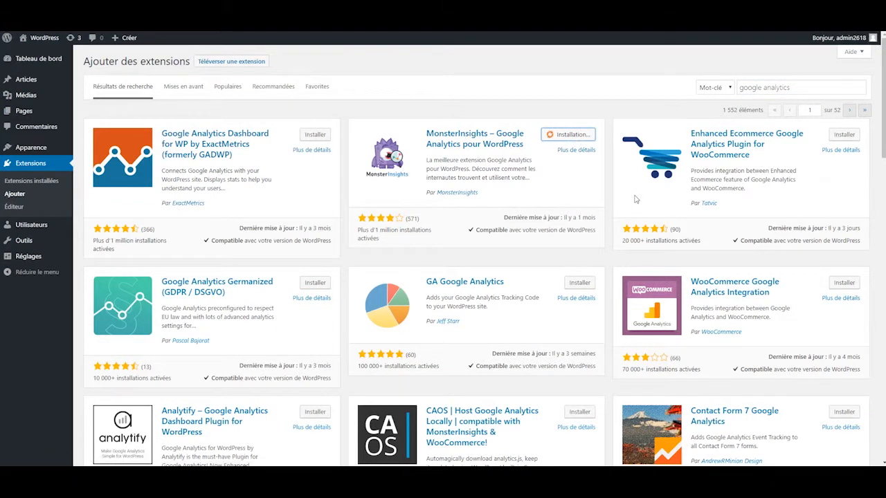
Step: Search the plugin directory for "menu icons" and install Menu Icons by ThemeIsle
click(800, 88)
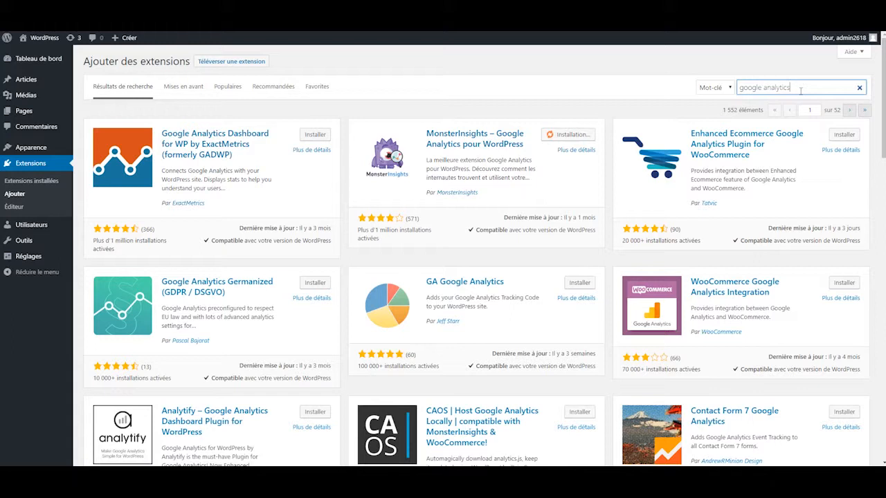
key(ctrl+a)
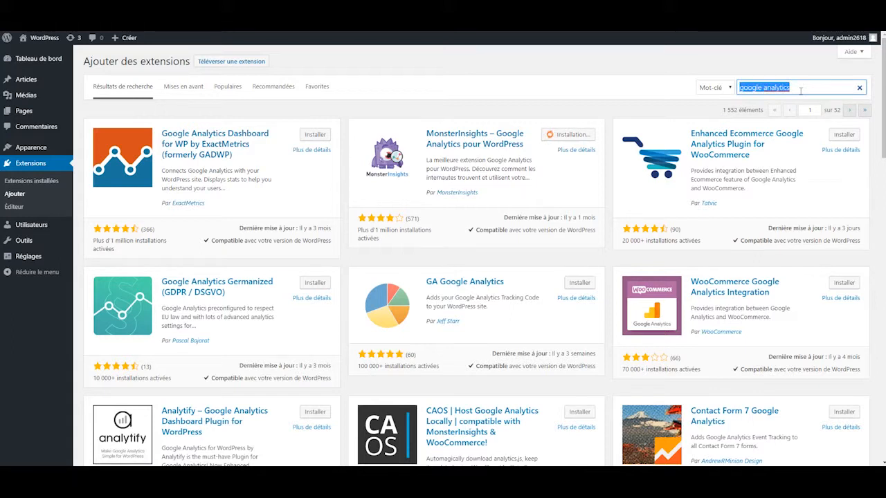
text(menu)
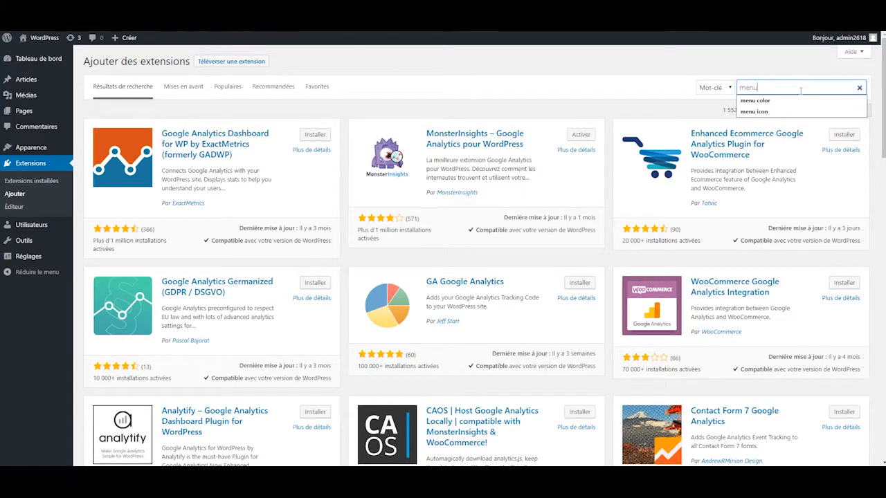
text( icons)
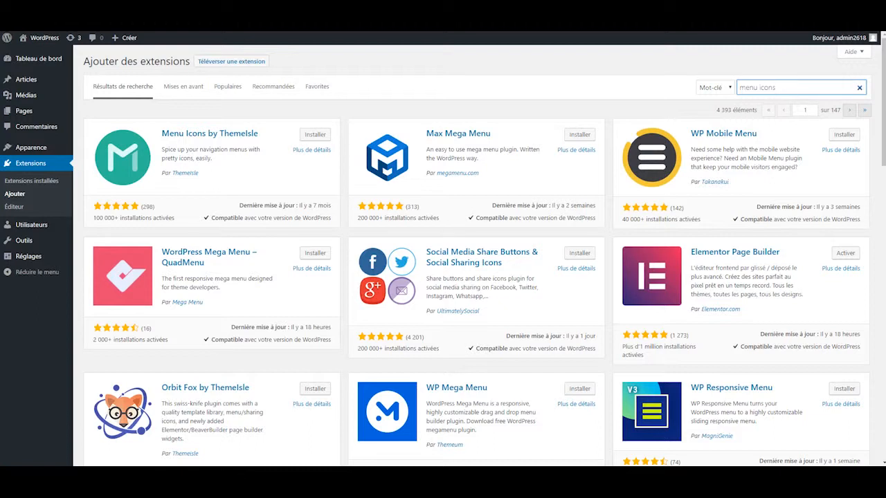
click(316, 136)
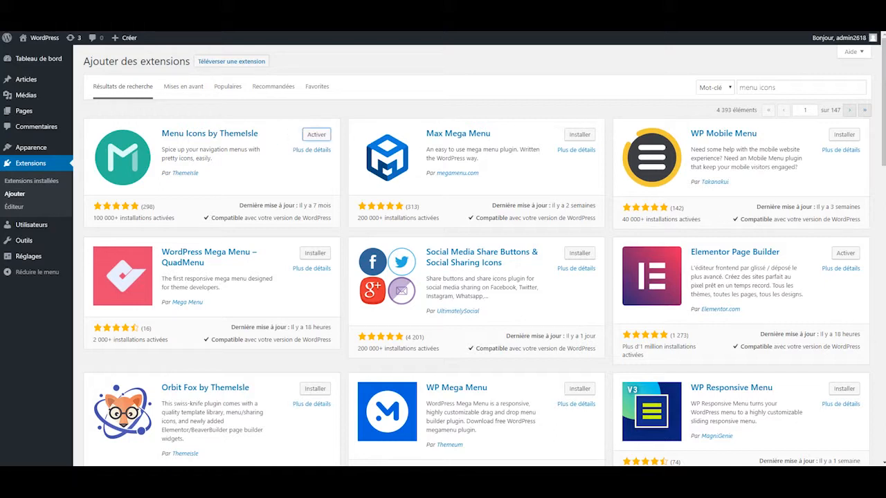
Step: Search the plugin directory for "really simple ssl" and install the Really Simple SSL plugin
drag(776, 88, 738, 87)
text(re)
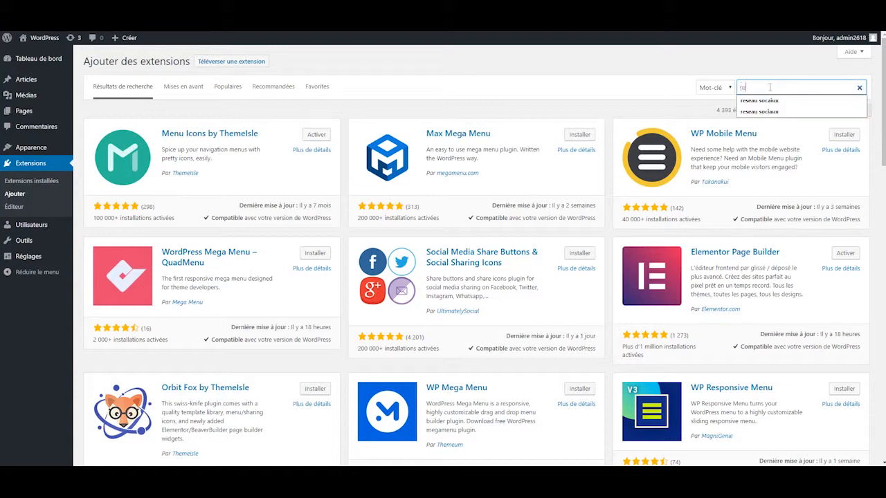
text(allu simple)
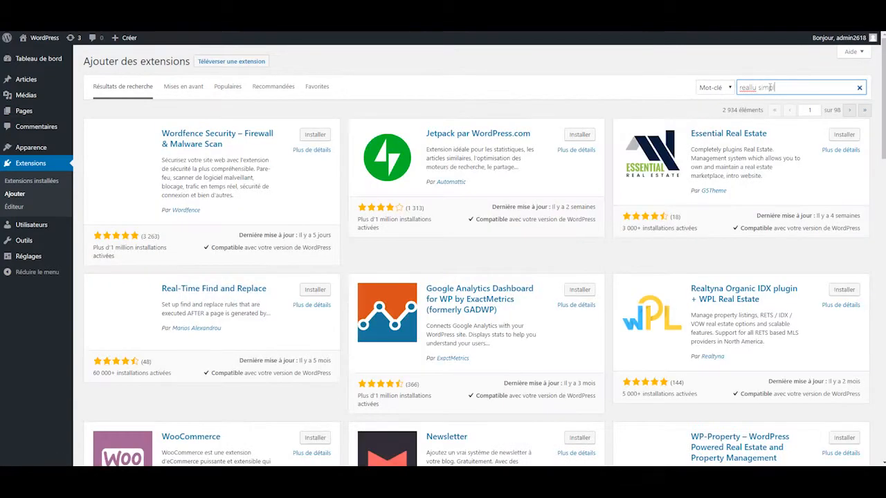
text( ssl)
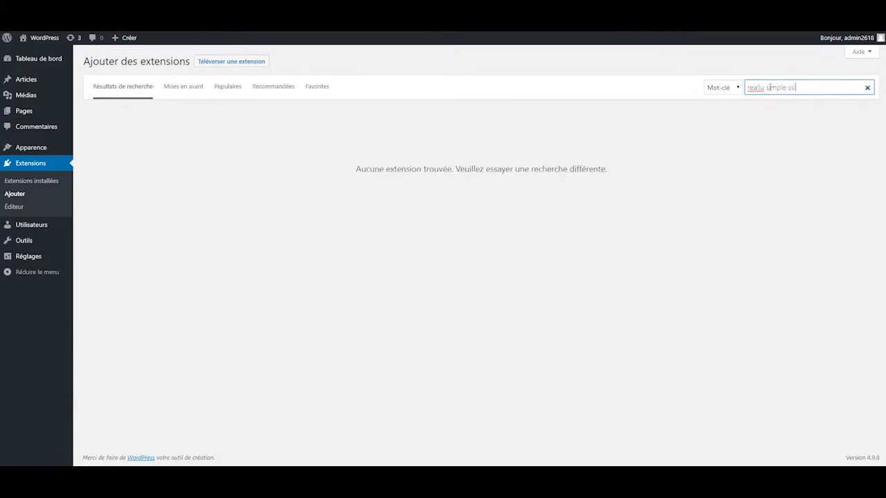
click(759, 88)
key(BackSpace)
text(y)
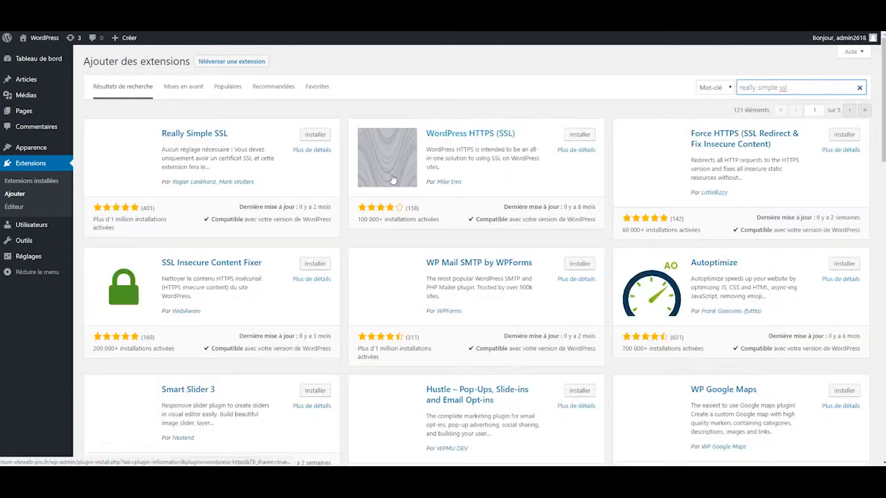
click(316, 136)
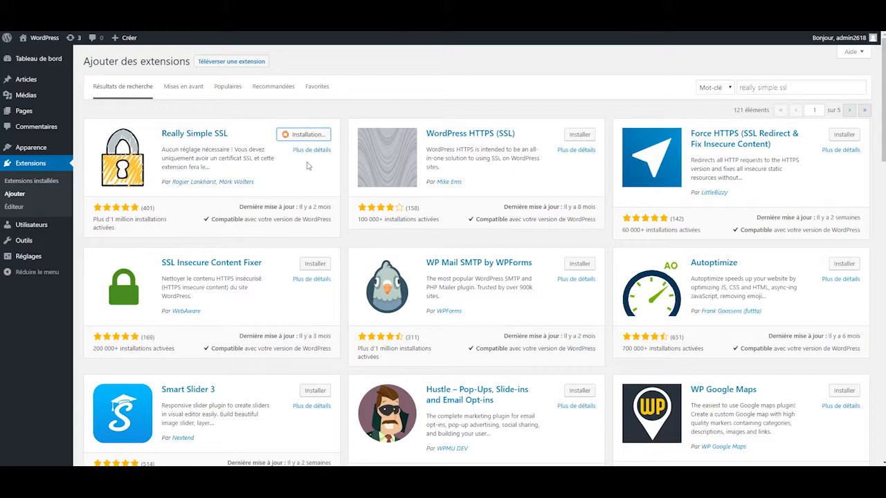
Step: Search the plugin directory for "smush" and install Smush Image Compression and Optimization
triple_click(801, 87)
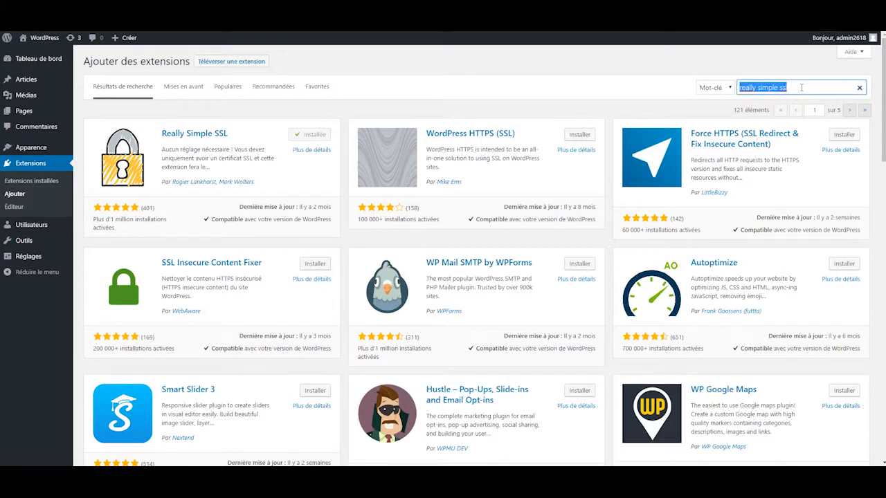
text(smush)
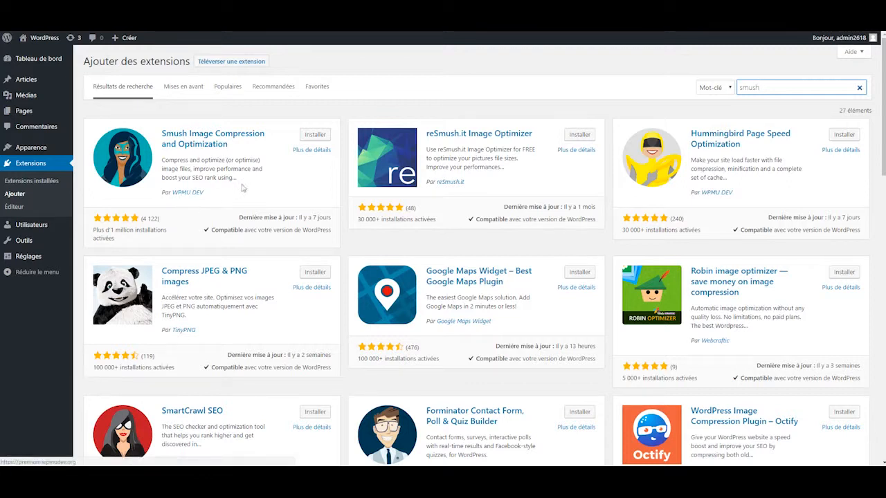
click(311, 135)
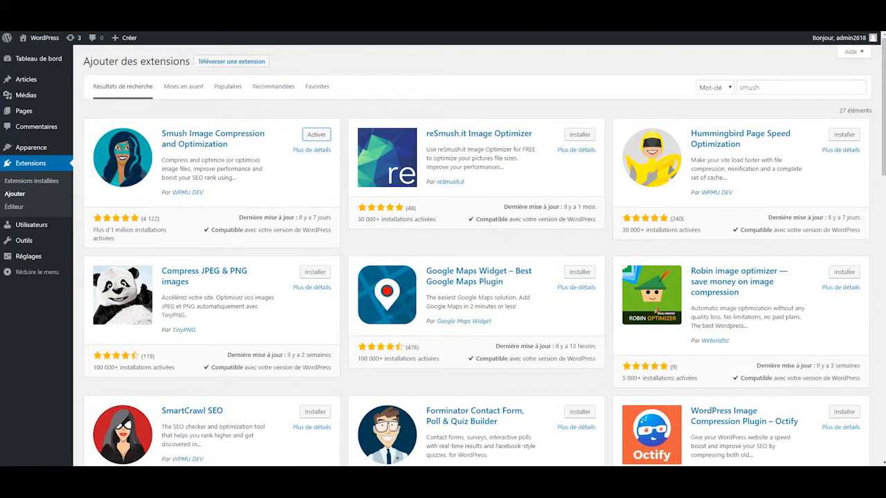
Step: Search the plugin directory for "wp super cache" and install the WP Super Cache plugin by Automattic
click(774, 86)
double_click(774, 86)
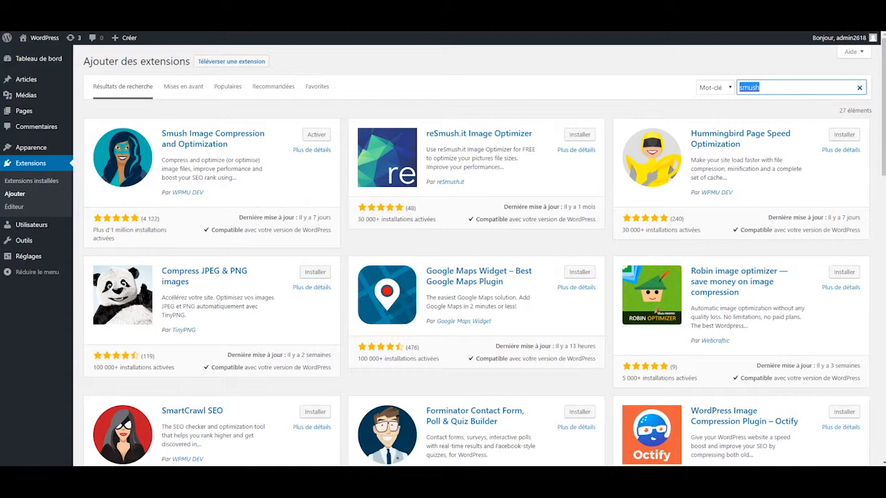
text(wp )
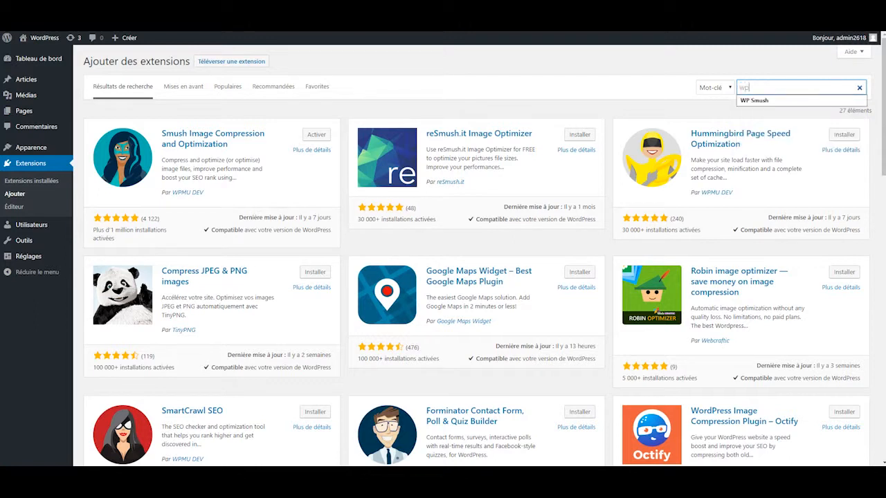
text(super cache)
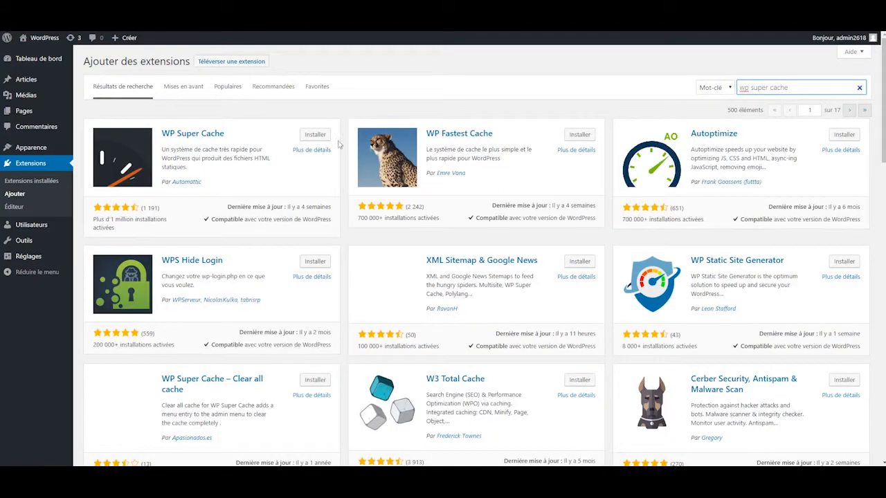
click(316, 134)
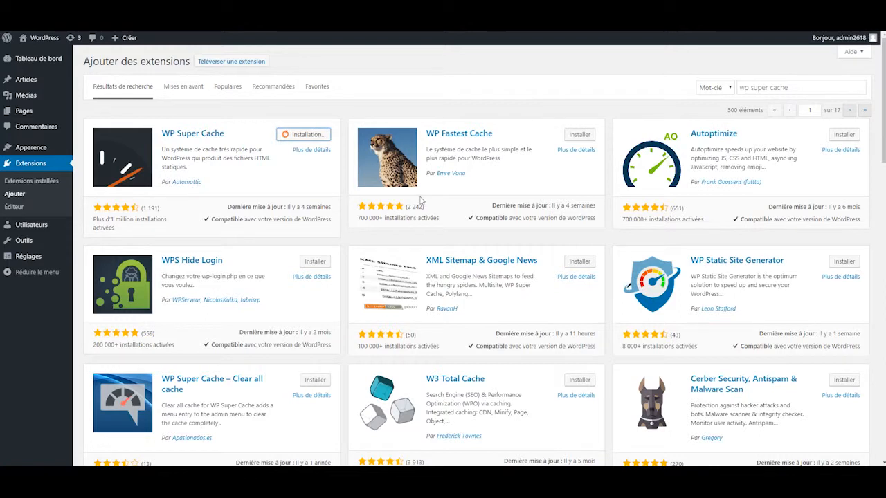
Step: Search the plugin directory for "yoast seo" and install the Yoast SEO plugin by Team Yoast
triple_click(808, 88)
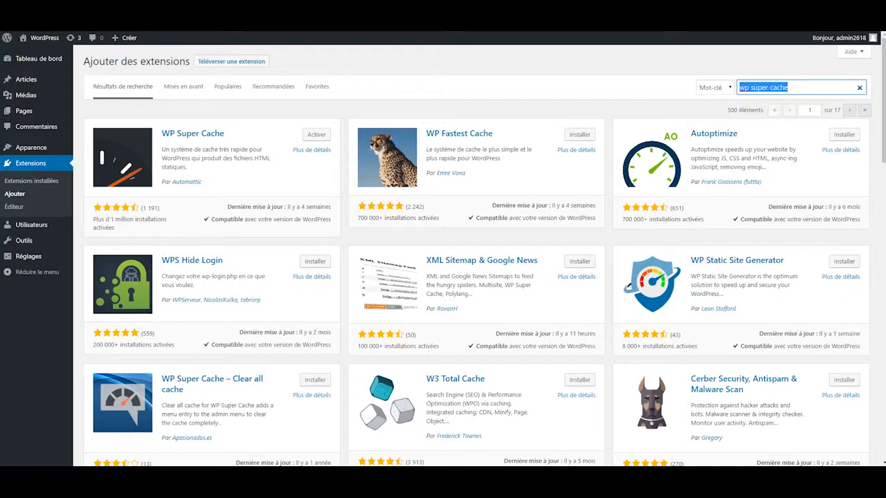
triple_click(797, 90)
text(yoast seo)
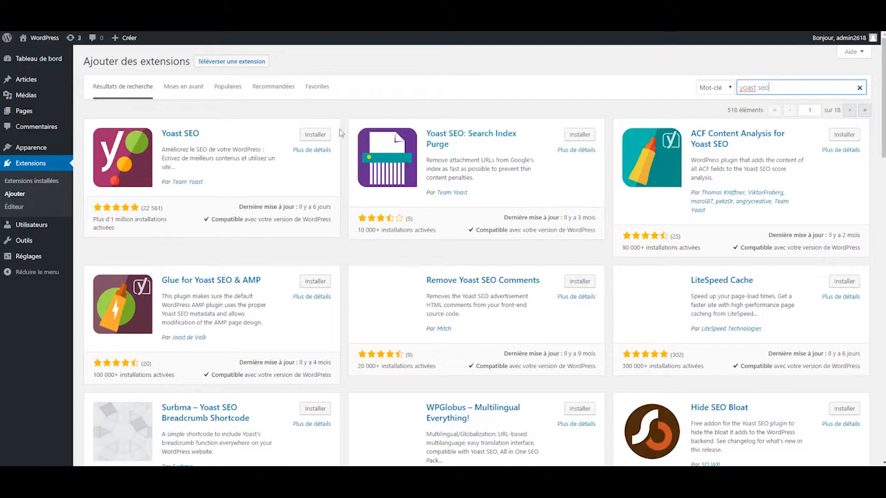
click(324, 134)
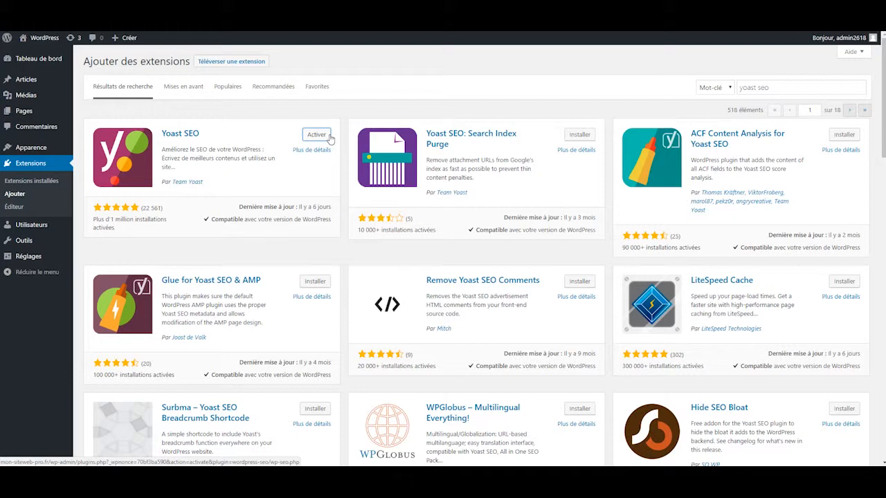
Step: Bulk-activate the installed plugins except Akismet Anti-Spam, WP Super Cache and Yoast SEO, and dismiss the AddToAny Sharing Settings notice
click(29, 170)
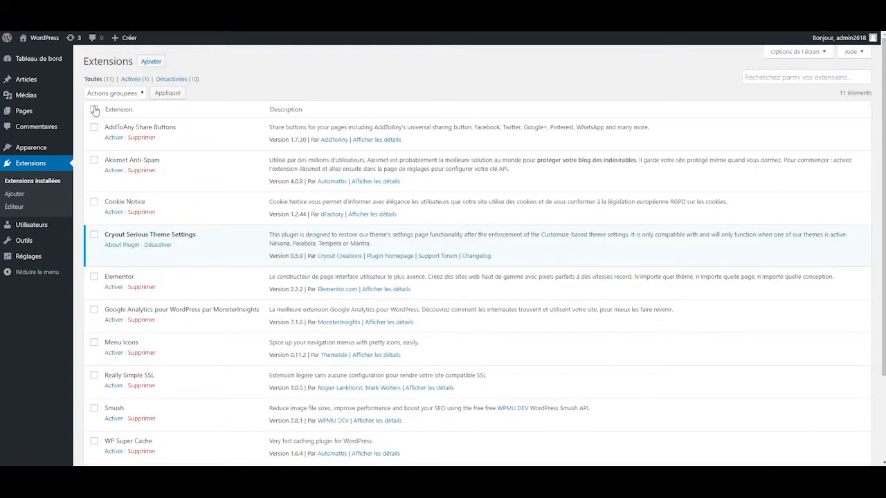
click(94, 161)
scroll(164, 201, down, 3)
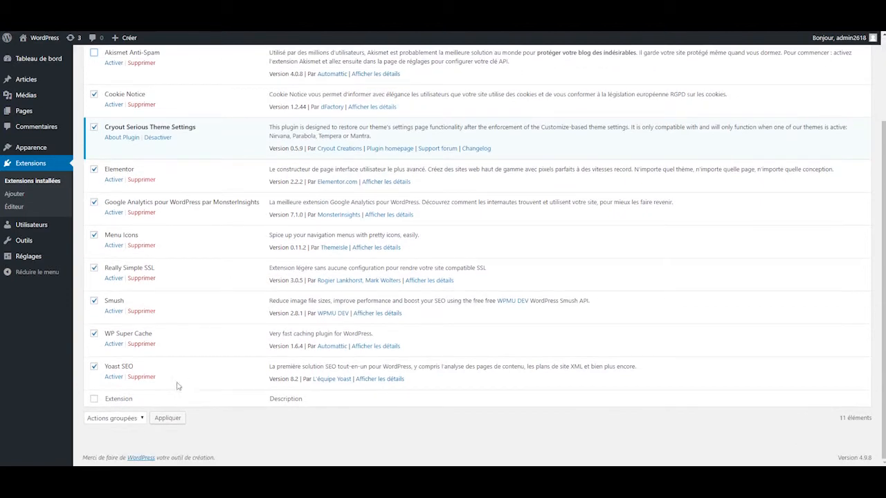
click(94, 334)
scroll(227, 239, up, 3)
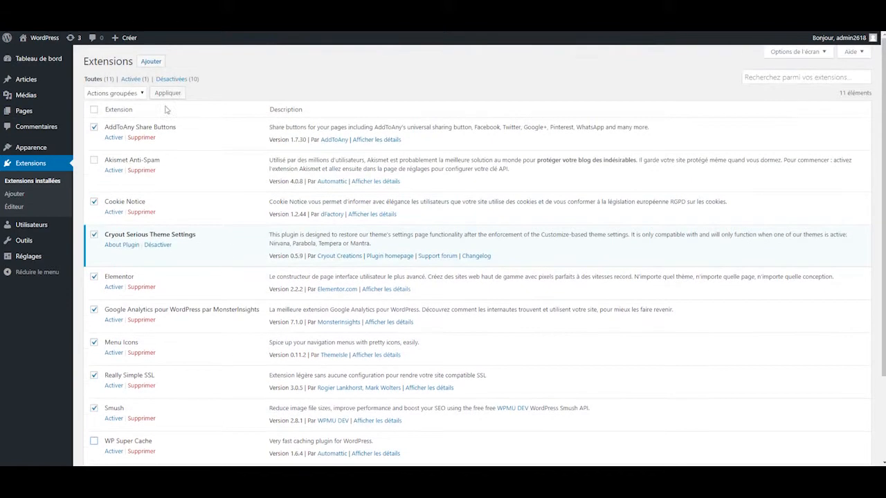
click(137, 93)
click(129, 113)
click(178, 95)
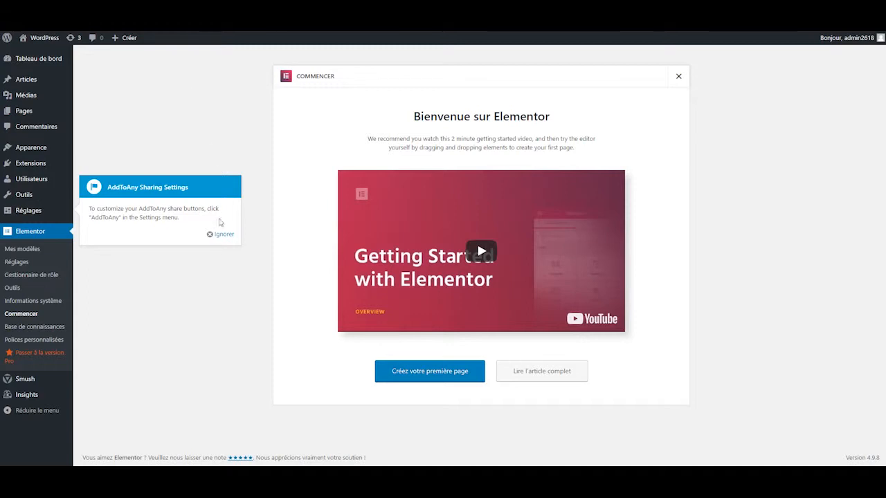
click(226, 235)
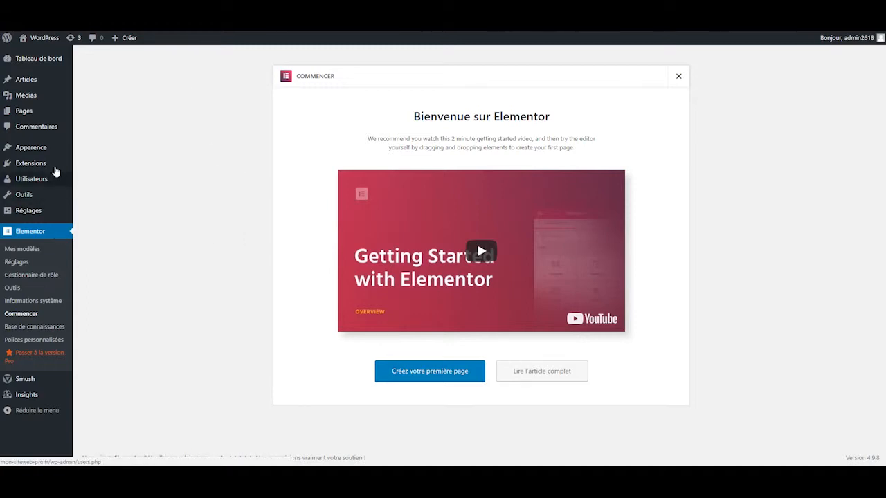
Step: Open the example page for editing from the pages list, and start a new page titled "test"
mouse_move(30, 119)
click(46, 105)
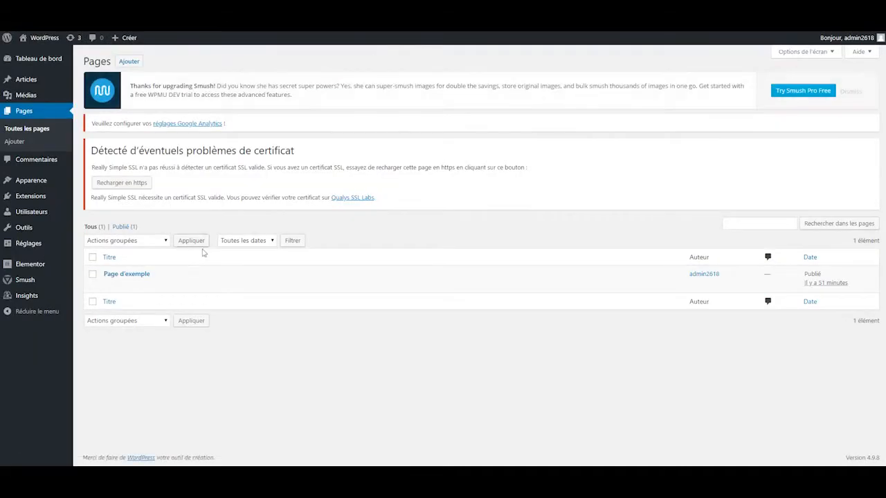
click(136, 276)
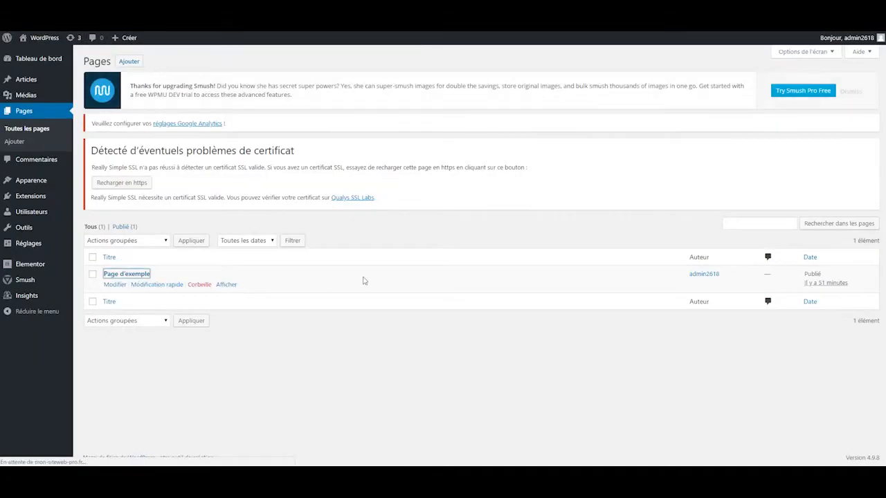
scroll(347, 269, down, 2)
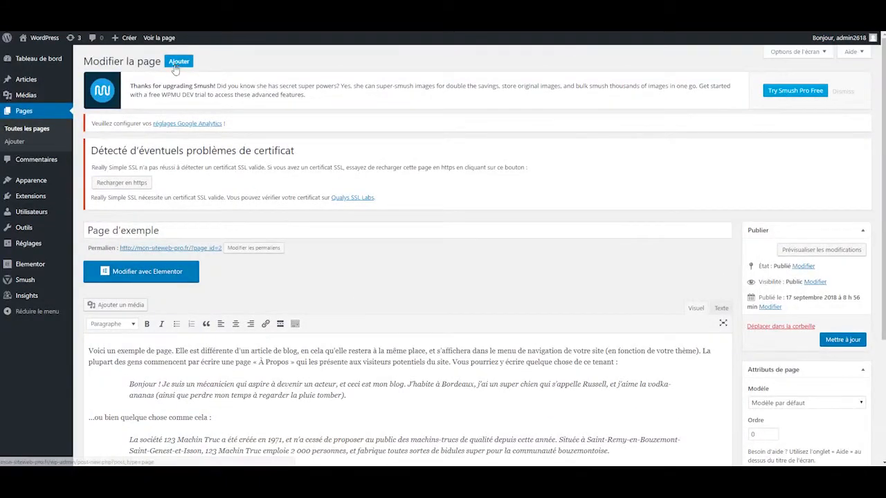
text(test)
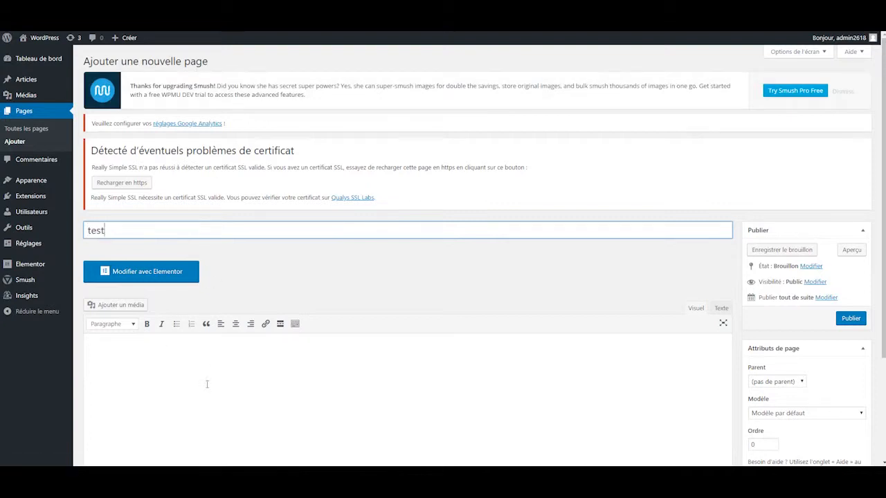
Step: Edit the "test" page with Elementor, look through the available widgets and place a Titrage widget in the empty content area
click(167, 270)
scroll(355, 292, down, 2)
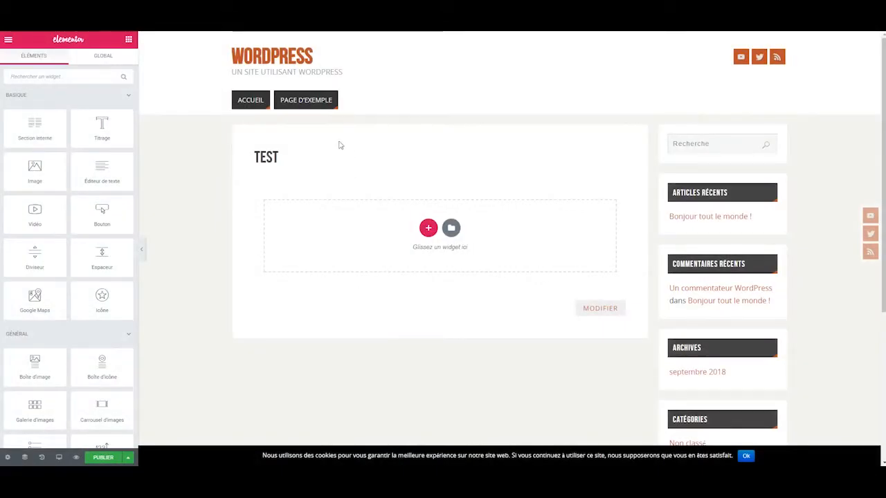
scroll(90, 201, down, 6)
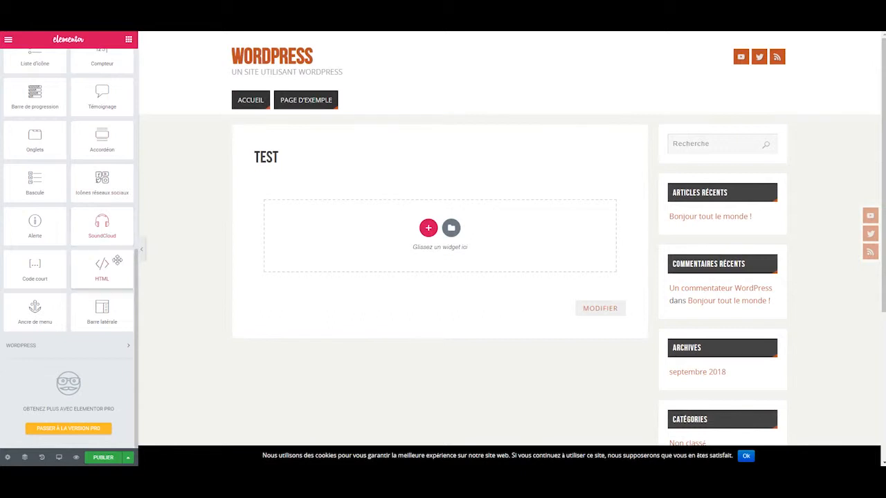
scroll(117, 260, up, 6)
drag(103, 132, 399, 228)
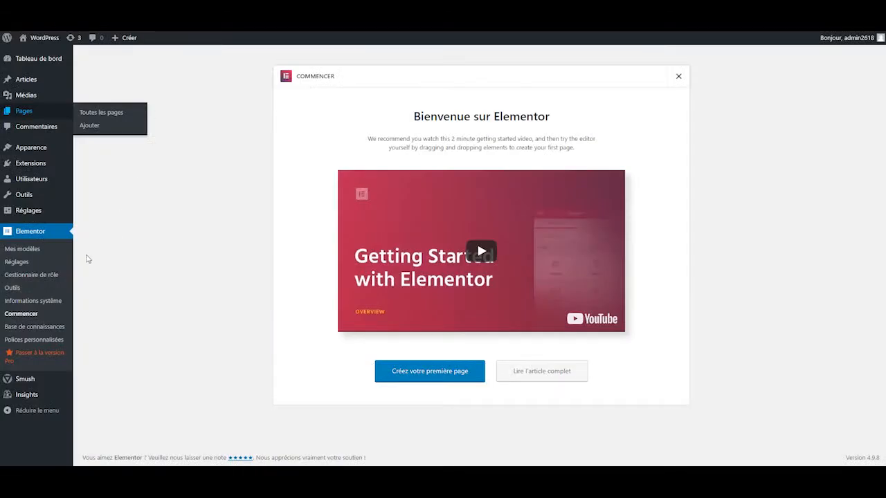
Step: Open the AddToAny settings from the installed plugins and review the icon style, share button and positioning options
click(52, 167)
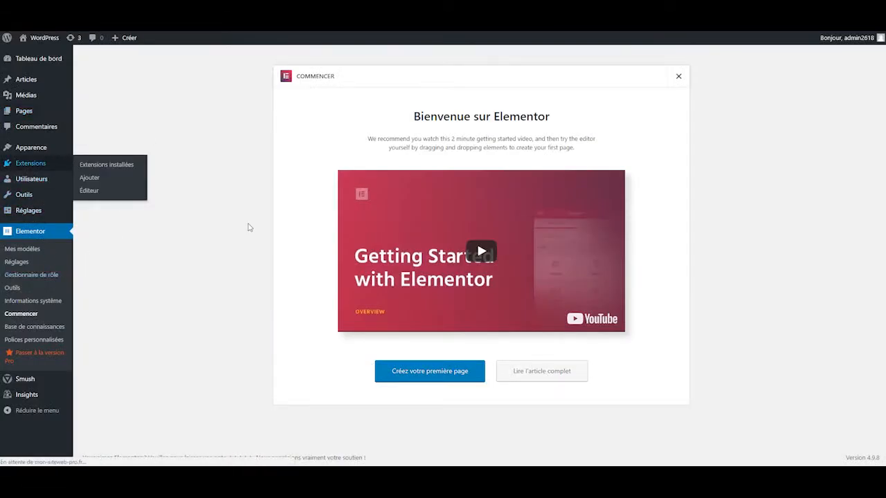
scroll(193, 272, down, 2)
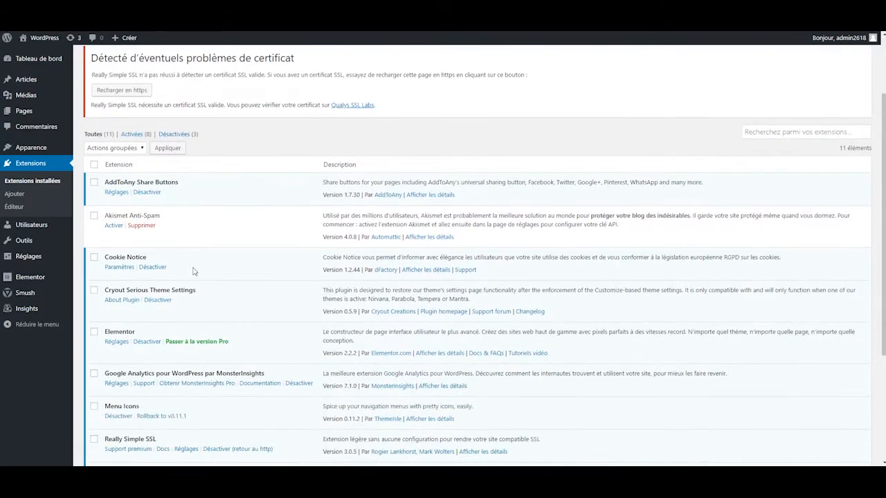
click(117, 195)
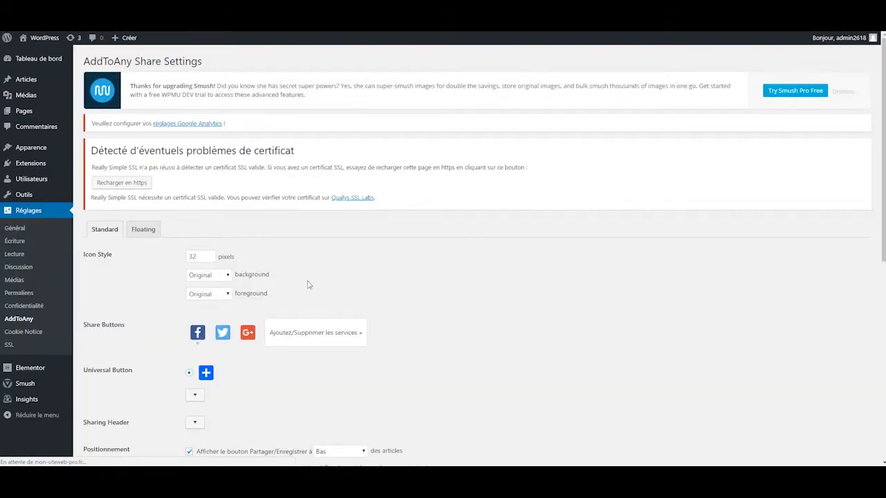
scroll(166, 270, down, 3)
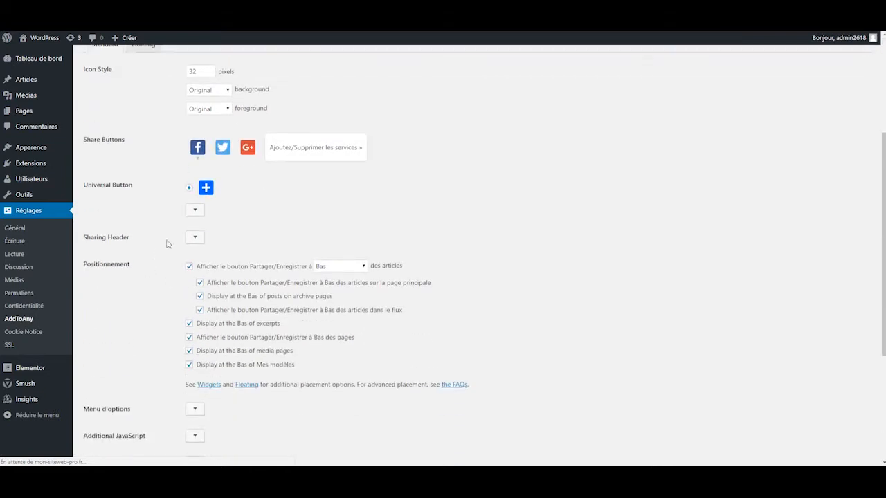
scroll(253, 229, down, 2)
scroll(252, 229, up, 4)
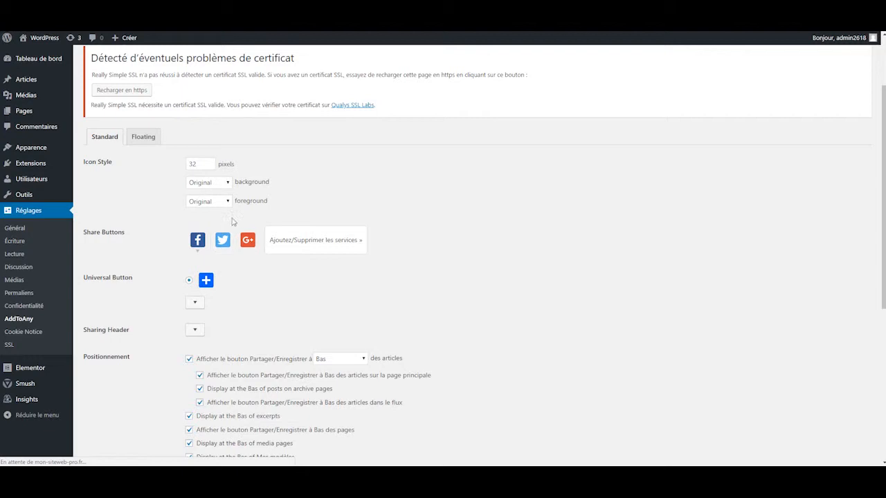
scroll(219, 198, down, 2)
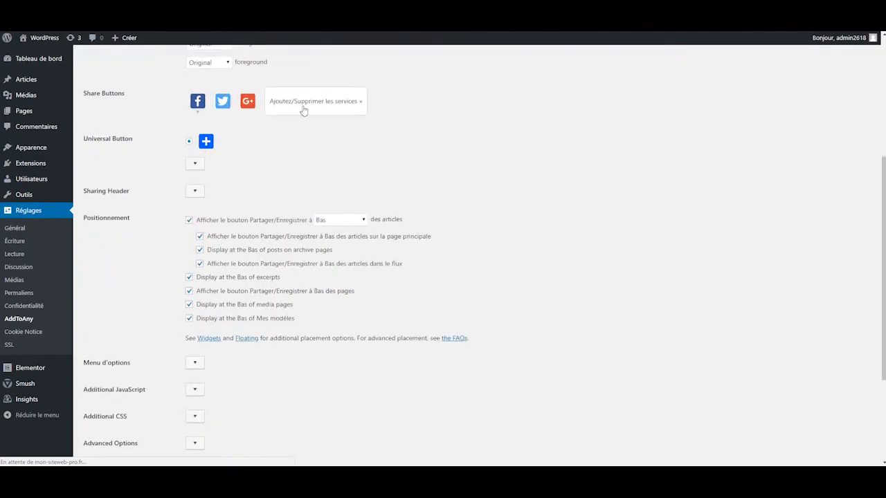
Step: Show the services that can be added to or removed from the AddToAny share buttons and look through them
click(345, 104)
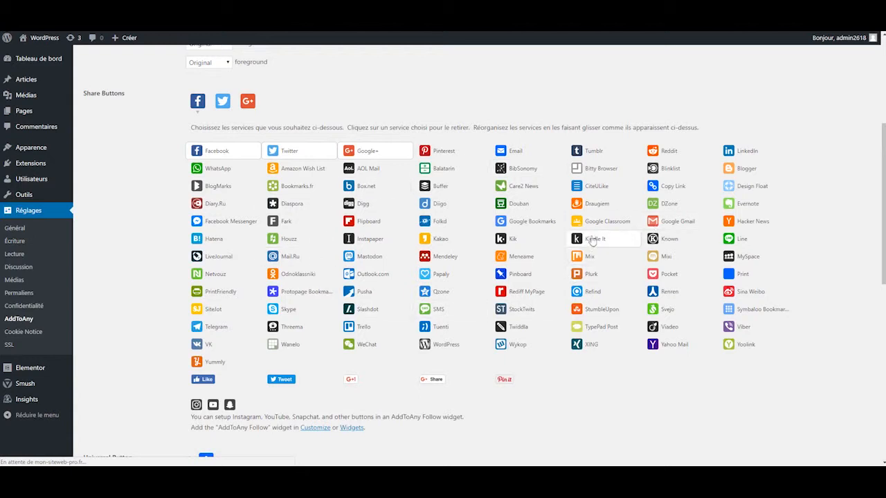
scroll(462, 254, down, 4)
scroll(462, 254, down, 3)
scroll(283, 291, up, 4)
scroll(282, 276, up, 2)
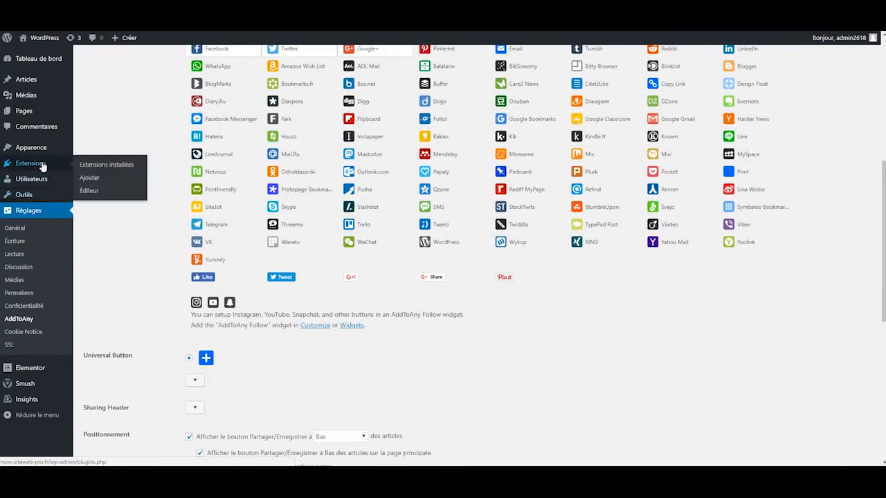
Step: Find Cookie Notice among the installed plugins, visit the site's front page, and read and accept its cookie notice
click(43, 166)
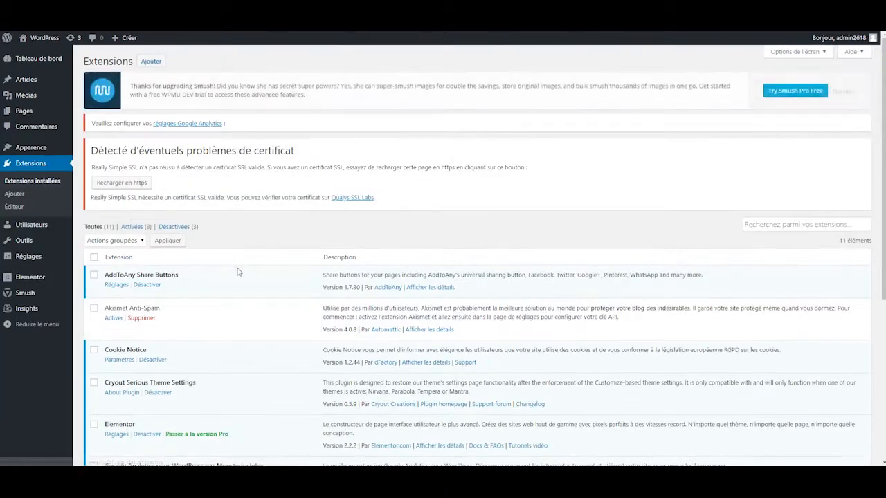
scroll(235, 271, down, 3)
scroll(222, 277, down, 1)
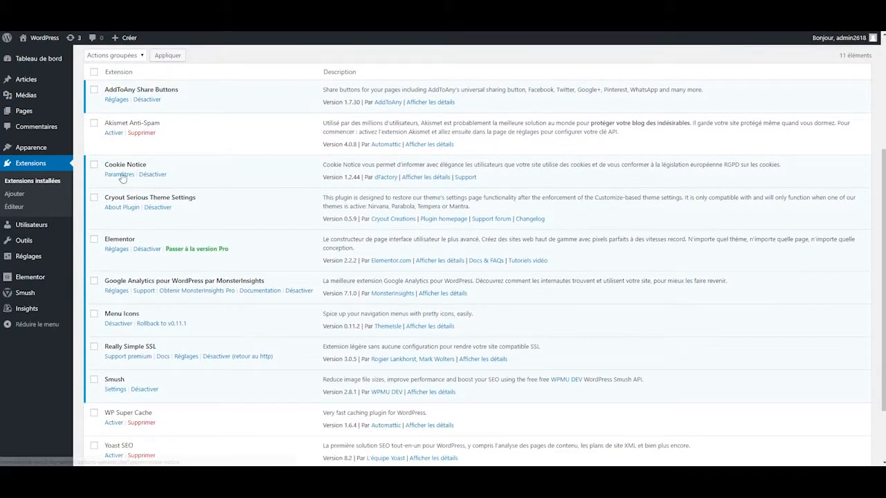
click(48, 39)
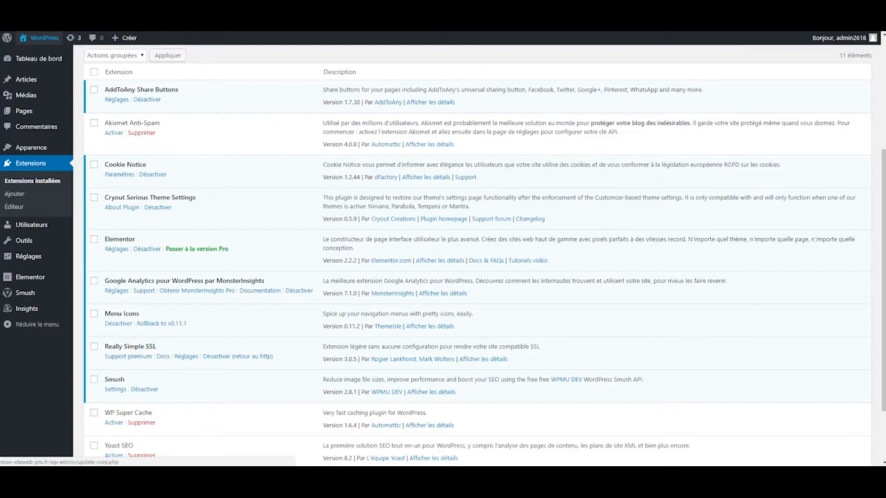
scroll(286, 153, down, 3)
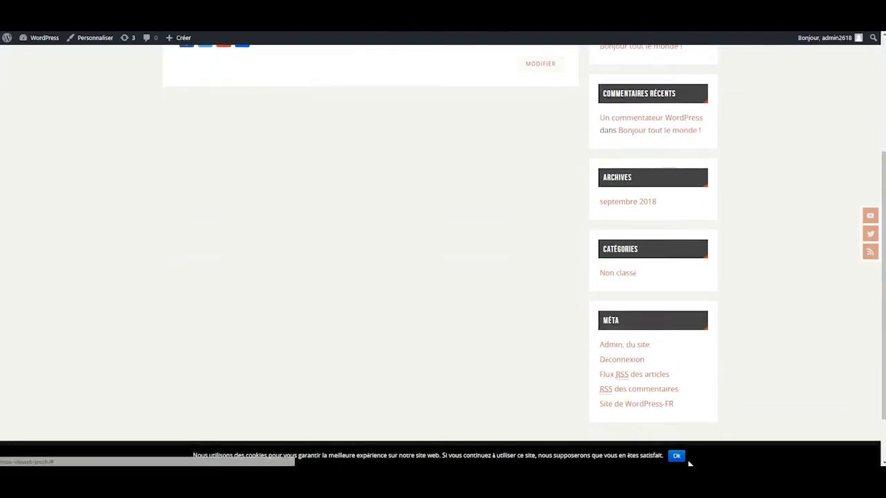
drag(201, 456, 595, 454)
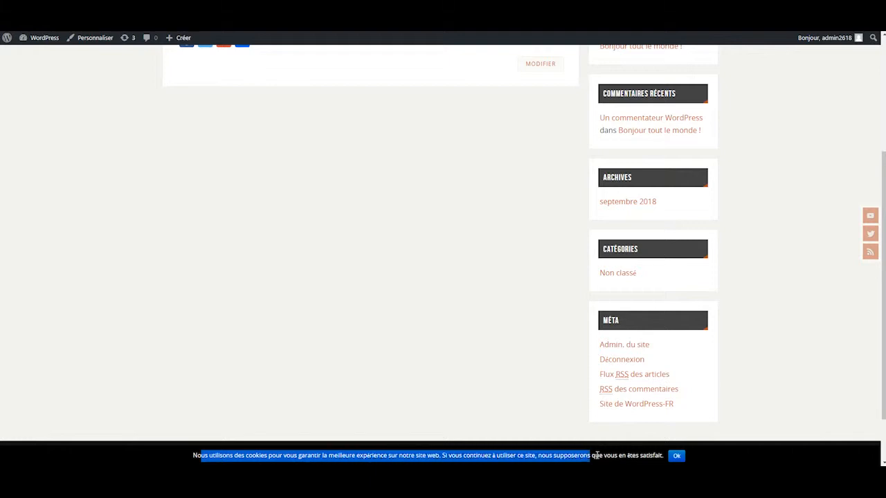
scroll(514, 353, up, 2)
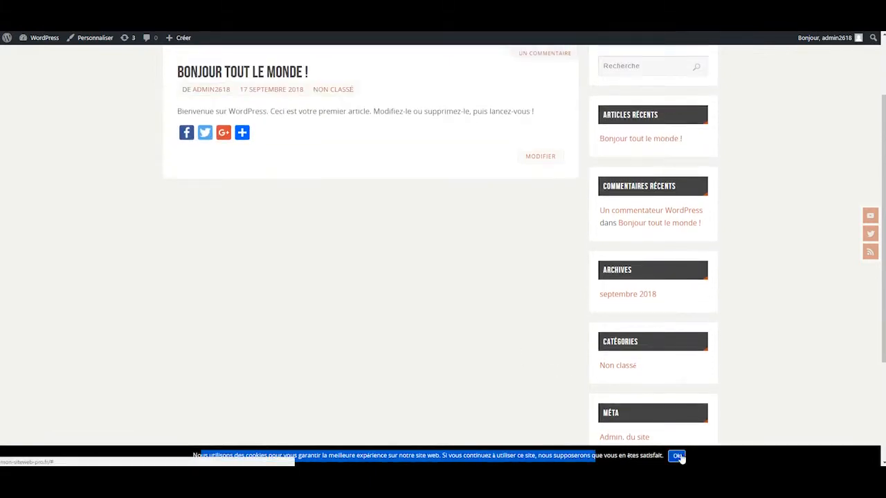
click(678, 456)
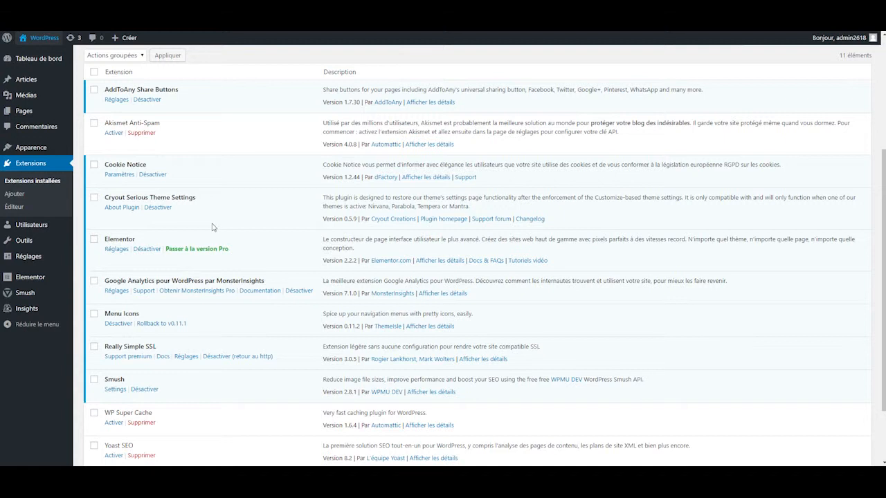
Step: Open the settings of Google Analytics pour WordPress par MonsterInsights to view the Google authentication options
scroll(207, 221, down, 3)
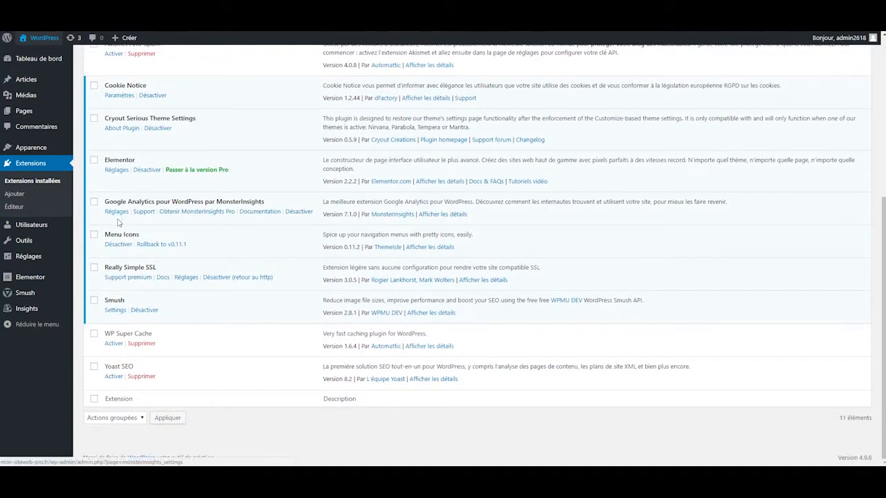
click(116, 214)
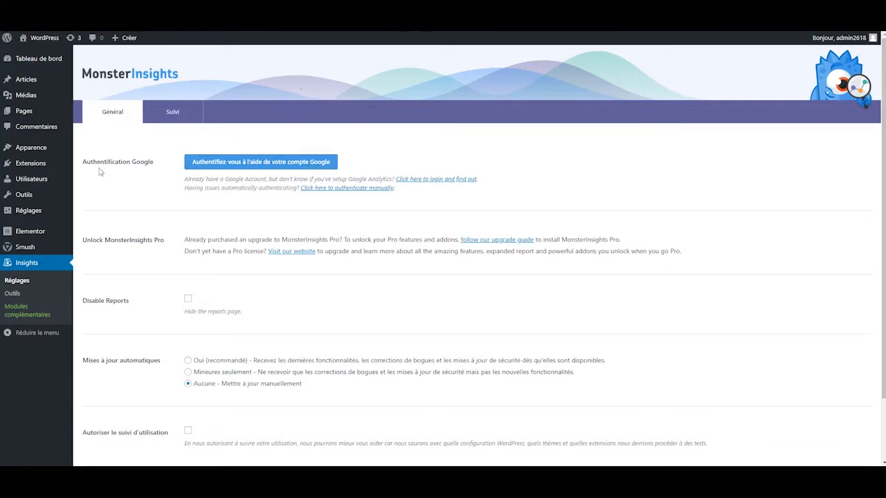
Step: Find Menu Icons among the installed plugins and open the page for managing the site's menus
click(46, 159)
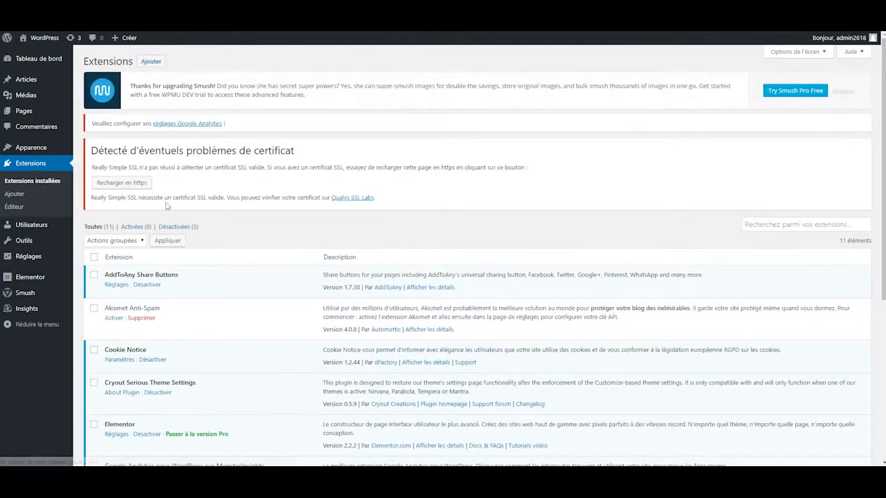
scroll(341, 251, down, 3)
scroll(256, 299, down, 2)
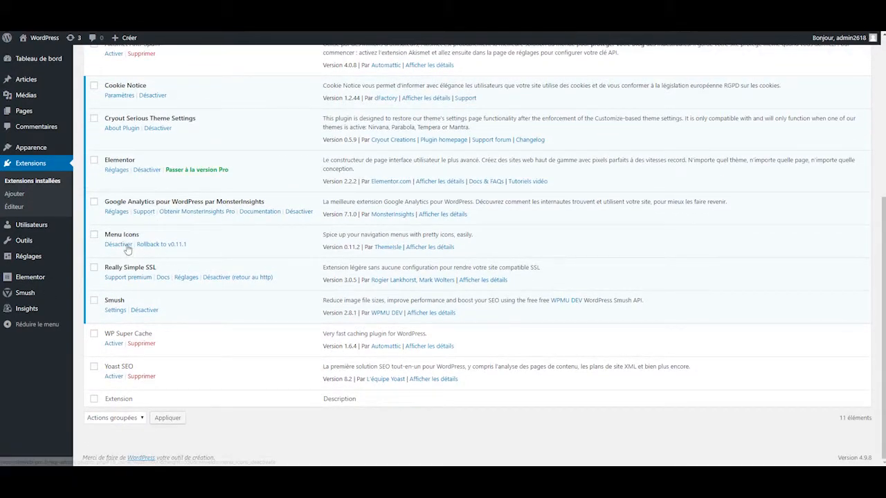
mouse_move(42, 283)
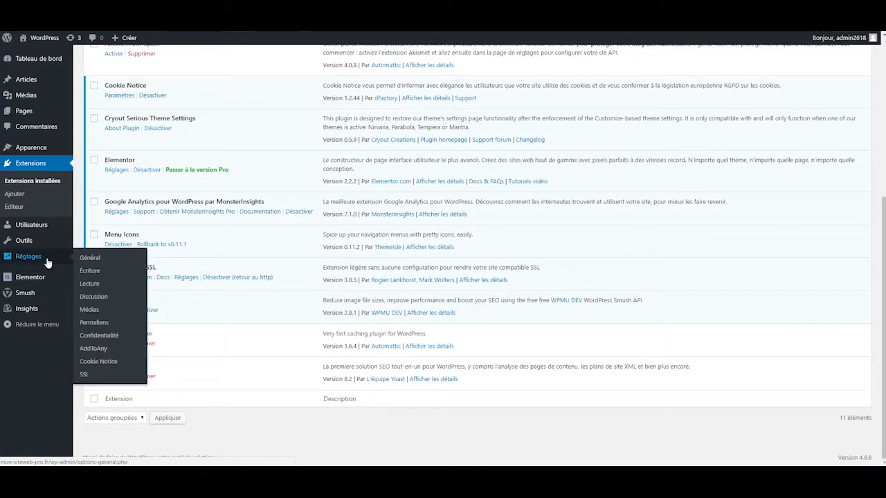
mouse_move(41, 147)
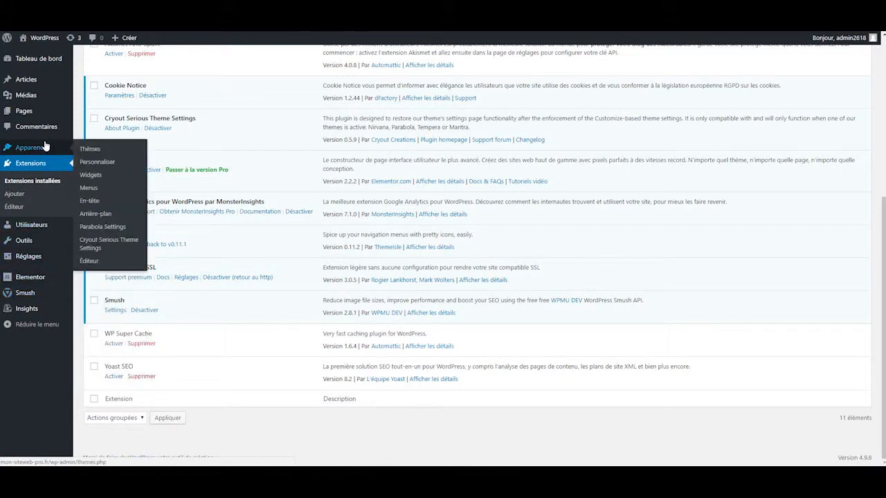
click(90, 190)
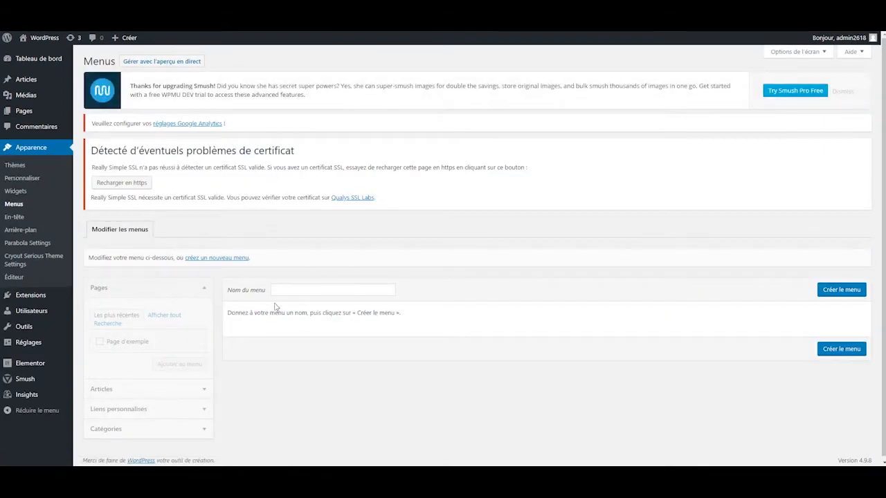
Step: Create a new menu named Menu Principal
click(287, 290)
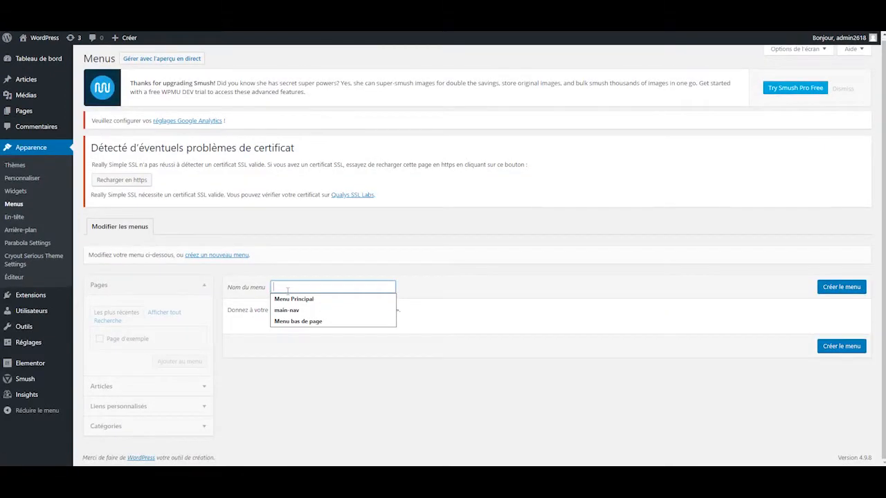
click(304, 300)
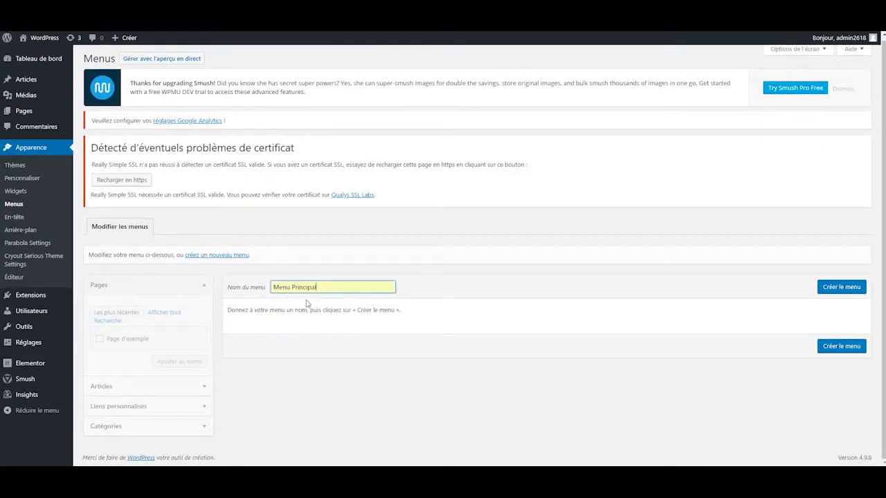
click(843, 289)
scroll(291, 349, down, 1)
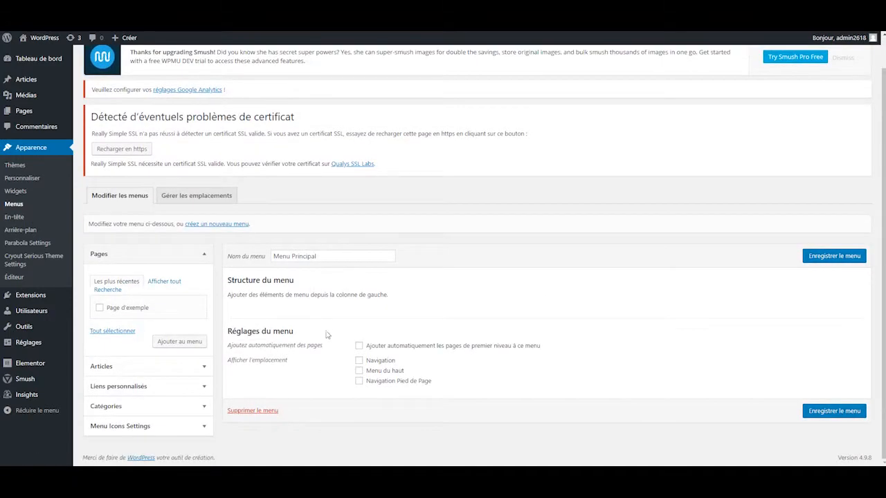
Step: Add the Page d'exemple page to Menu Principal and expand the item's details to show its icon option
click(99, 307)
click(184, 342)
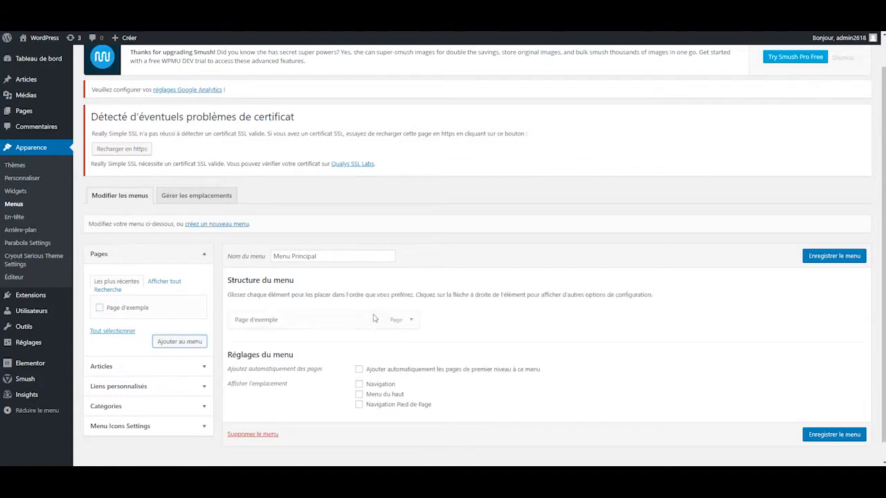
click(408, 320)
scroll(351, 365, down, 2)
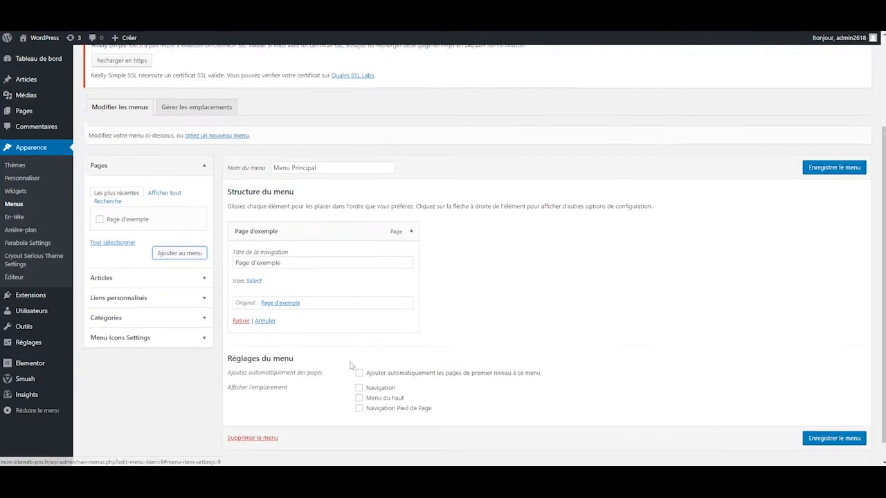
drag(278, 281, 234, 281)
click(278, 283)
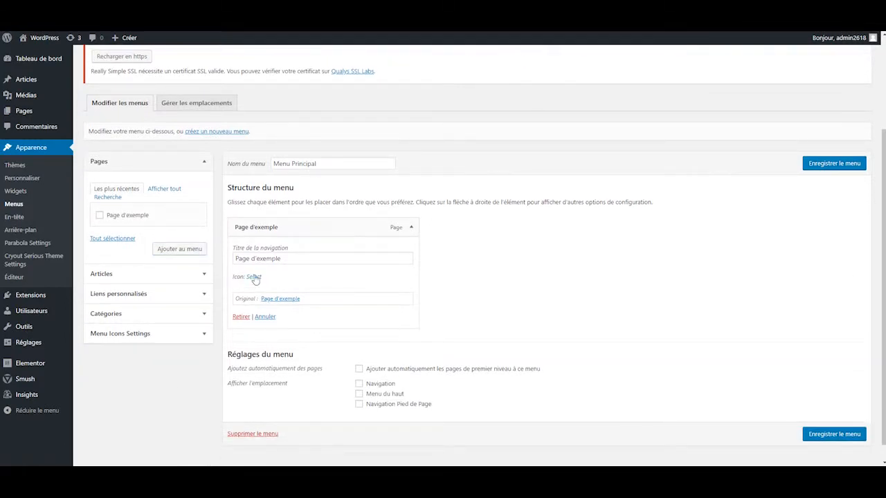
Step: Assign the Users Dashicon to the Page d'exemple menu item with a 1.4 em font size and save the menu
click(254, 277)
click(126, 270)
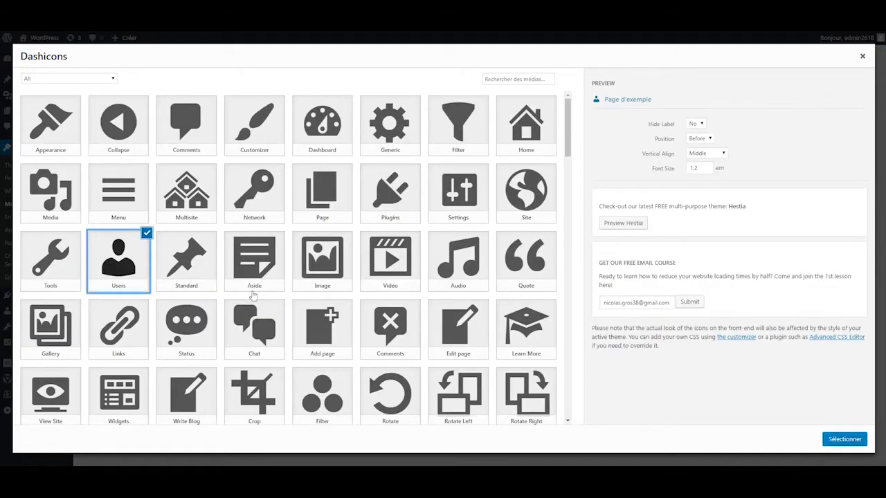
drag(704, 168, 691, 168)
click(705, 166)
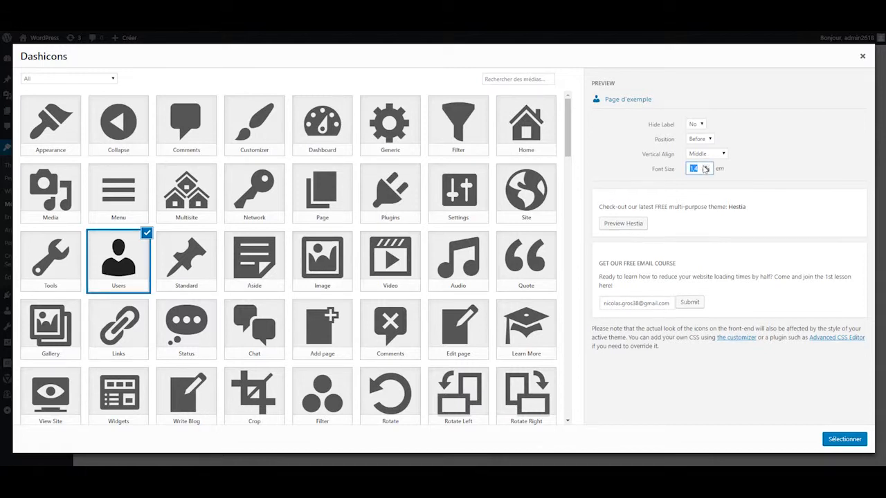
click(844, 439)
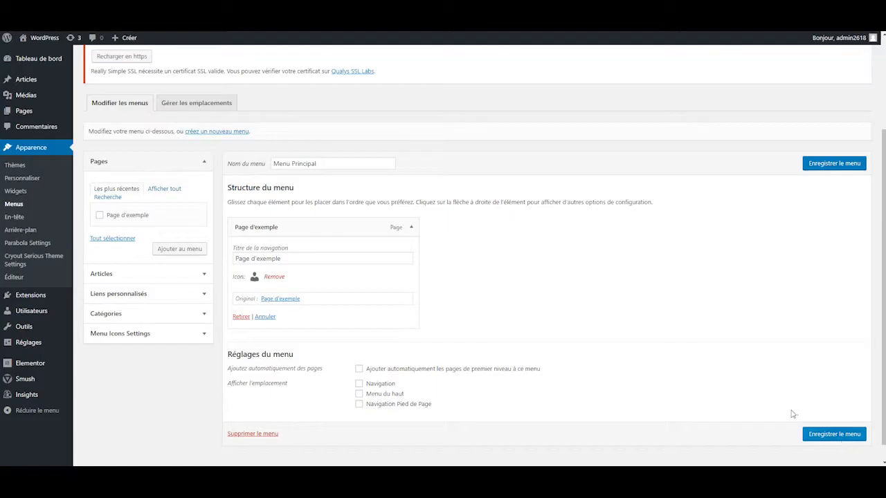
click(851, 437)
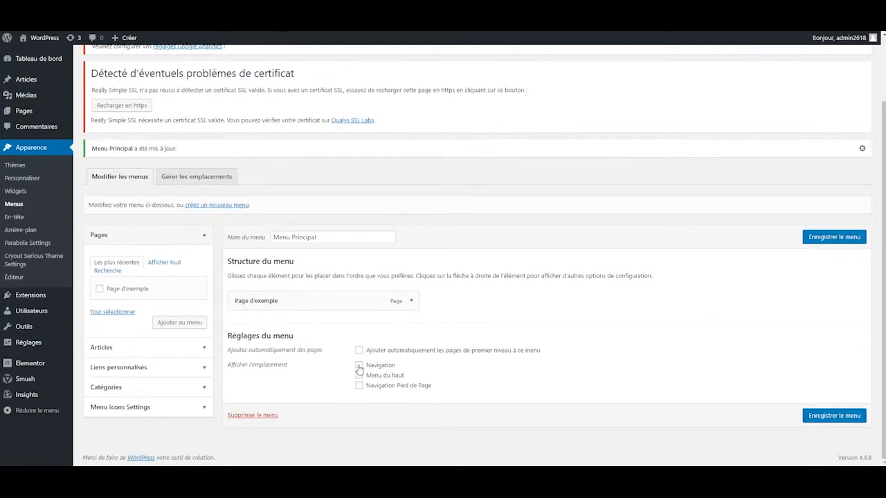
Step: Display Menu Principal in the Navigation, Menu du haut and Navigation Pied de Page locations and save it
click(359, 365)
click(359, 375)
click(359, 385)
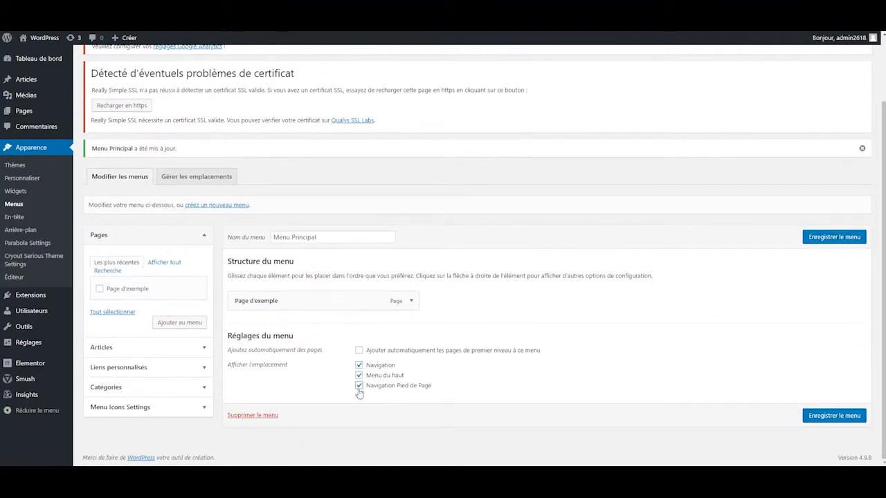
click(830, 419)
Step: Visit the site's front page to check the Page d'exemple menu item and its icon, and return to the menu editor
click(32, 38)
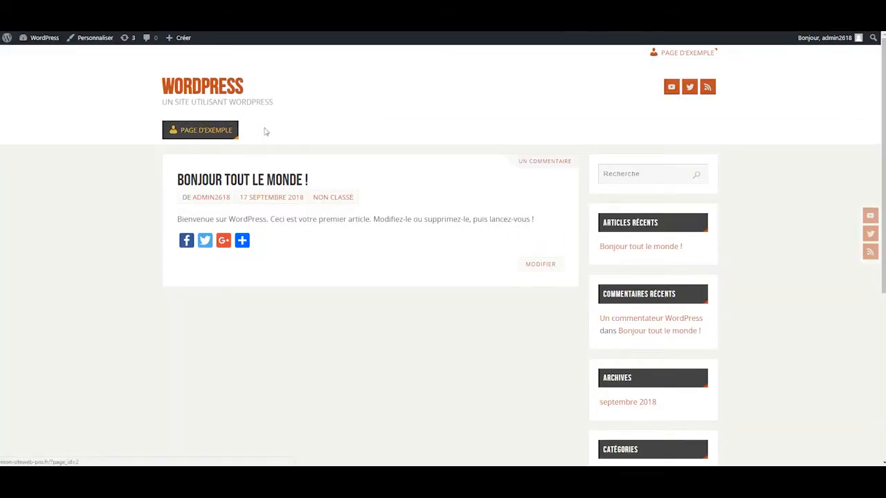
drag(234, 136, 176, 139)
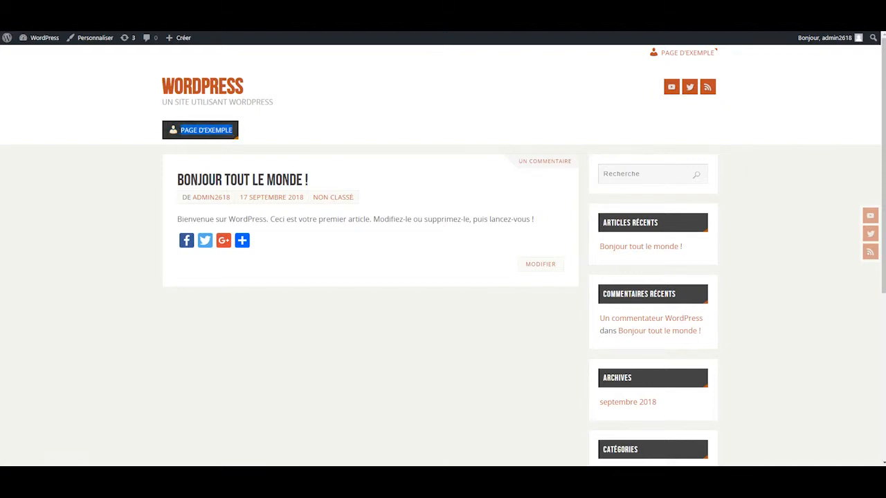
click(142, 29)
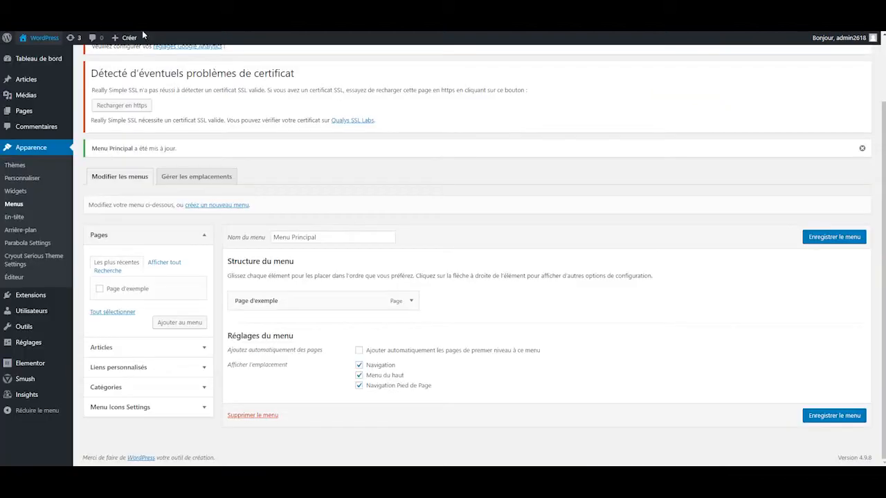
Step: Find Really Simple SSL among the installed plugins and read its notice about the SSL certificate
click(46, 296)
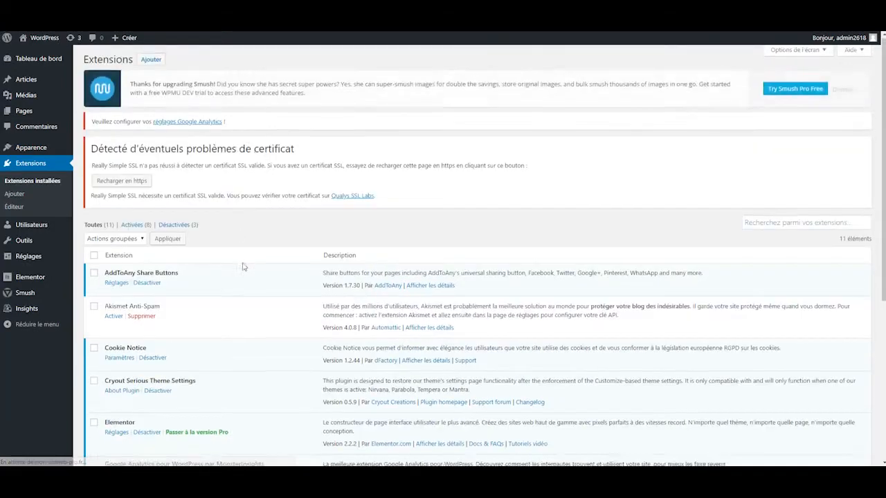
scroll(243, 266, down, 4)
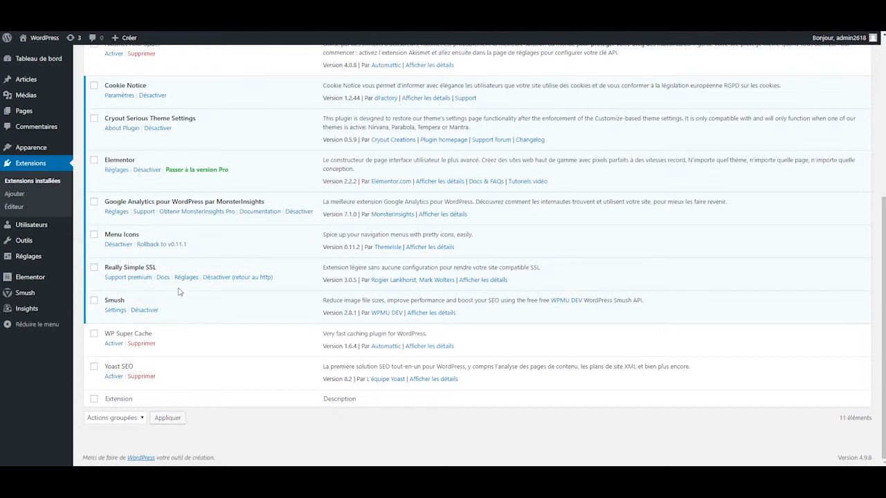
scroll(171, 275, up, 4)
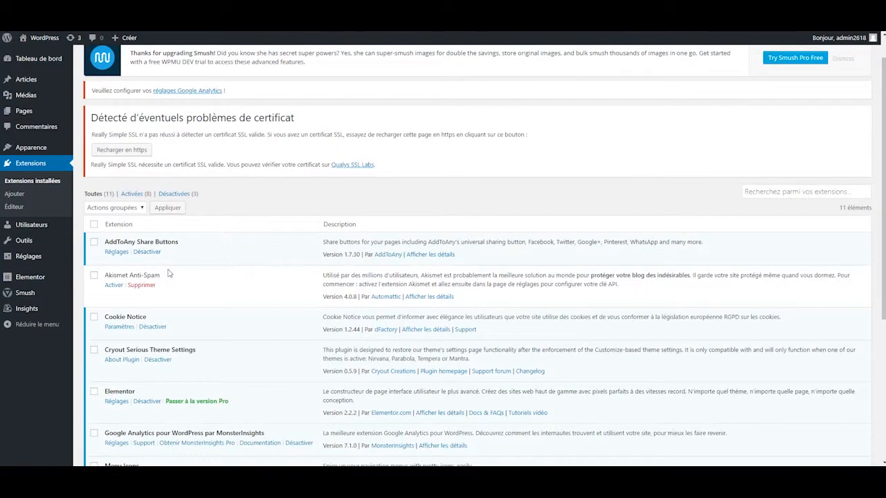
scroll(190, 255, up, 1)
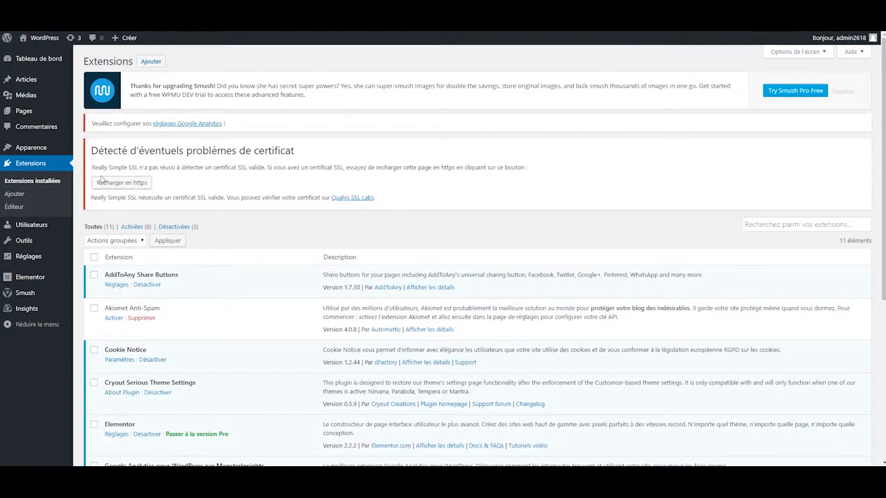
drag(183, 168, 326, 194)
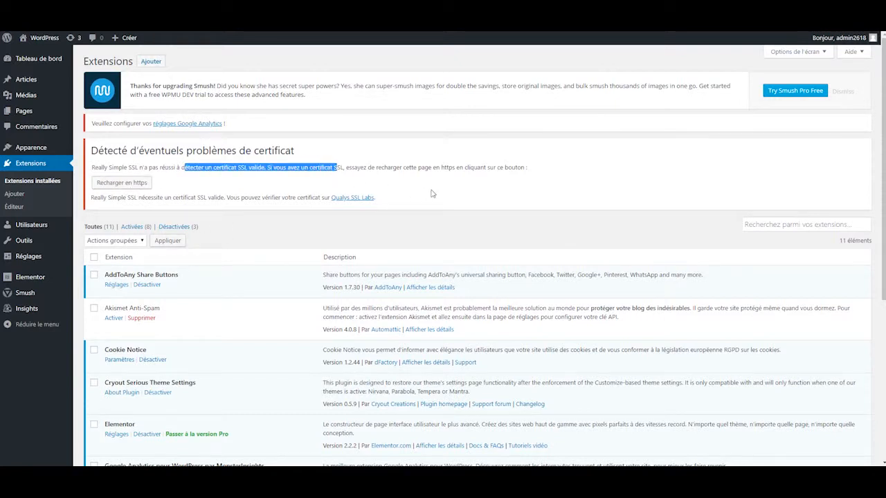
click(93, 166)
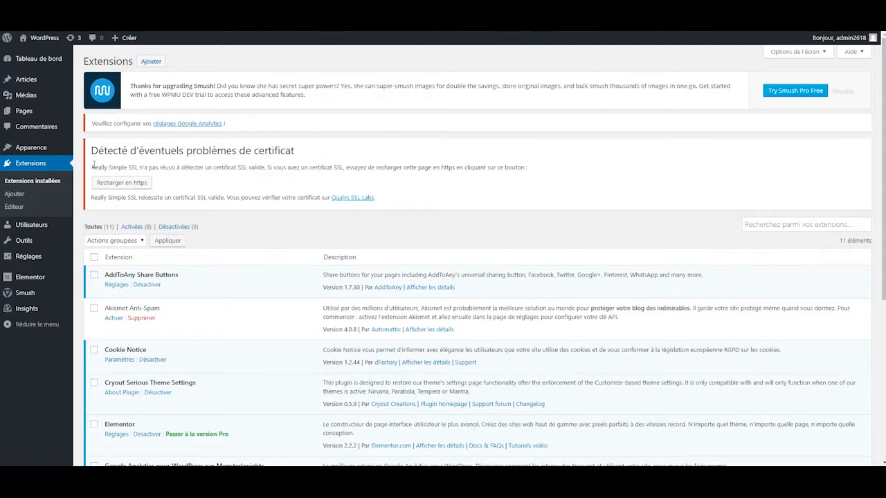
drag(90, 171, 527, 173)
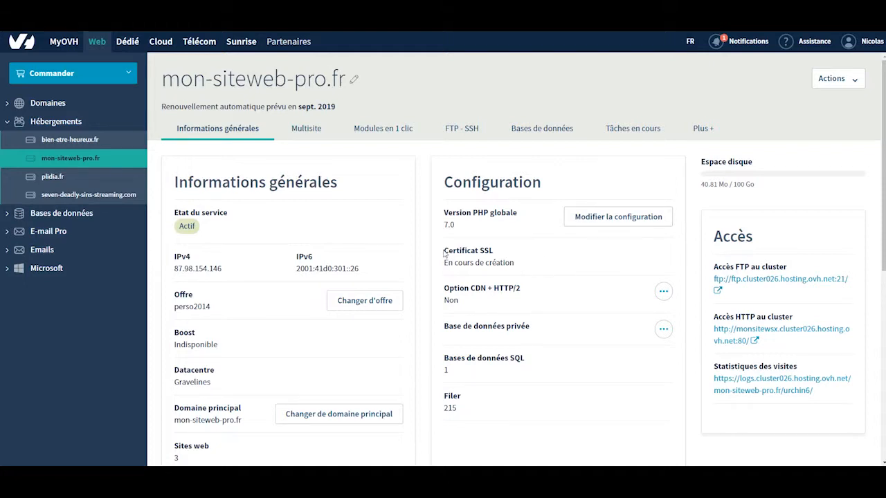
Step: Check the SSL certificate status of mon-siteweb-pro.fr in the OVH hosting manager
drag(444, 253, 523, 267)
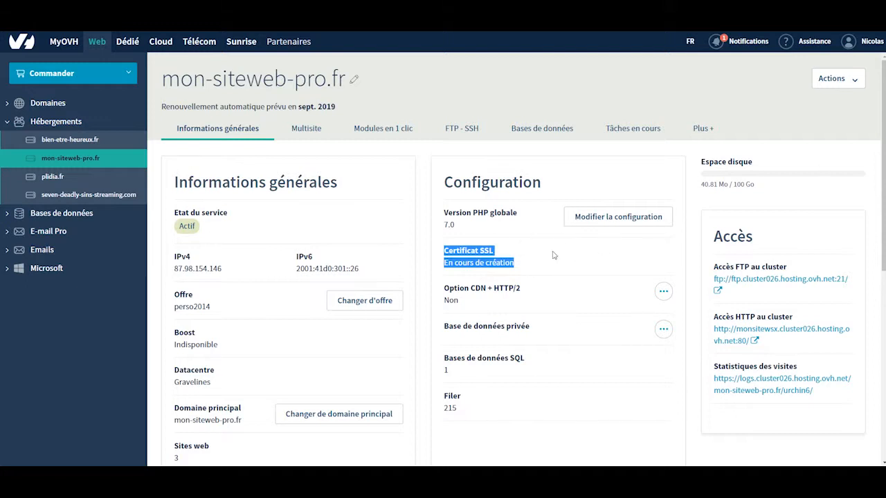
drag(554, 268, 445, 248)
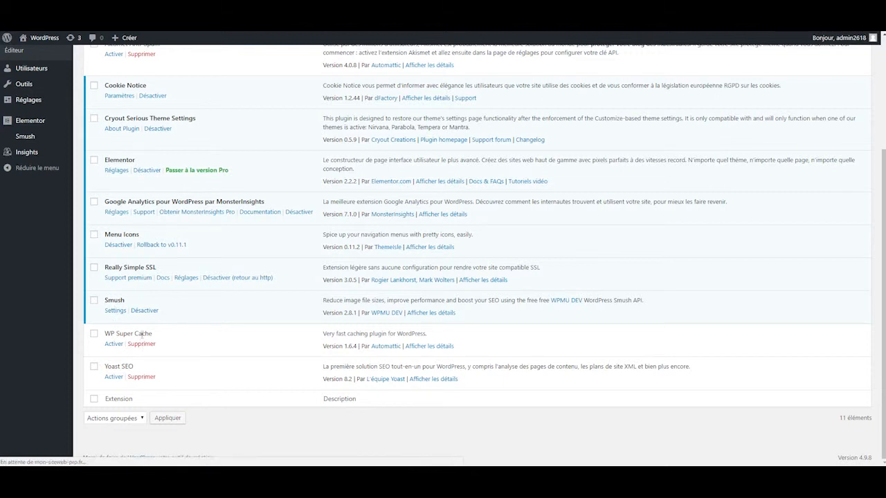
Step: Open the Smush settings and complete the quick setup with only automatic smushing on upload enabled
click(123, 314)
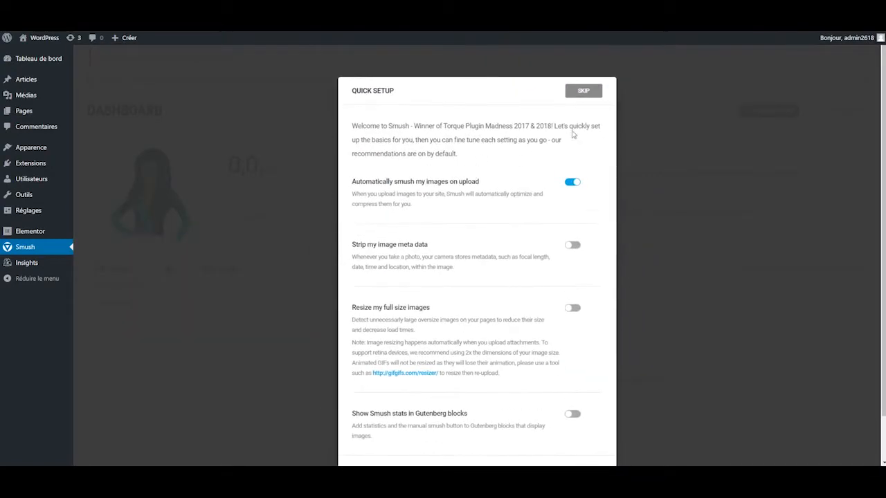
scroll(560, 168, down, 2)
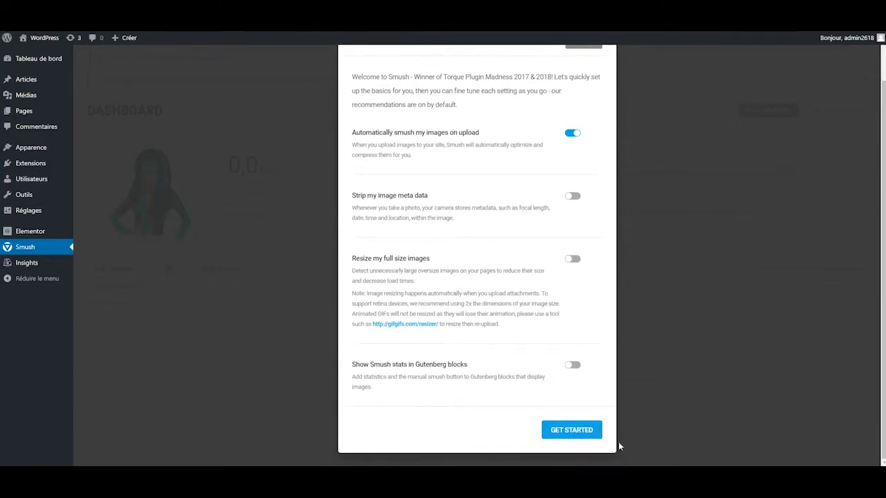
click(592, 430)
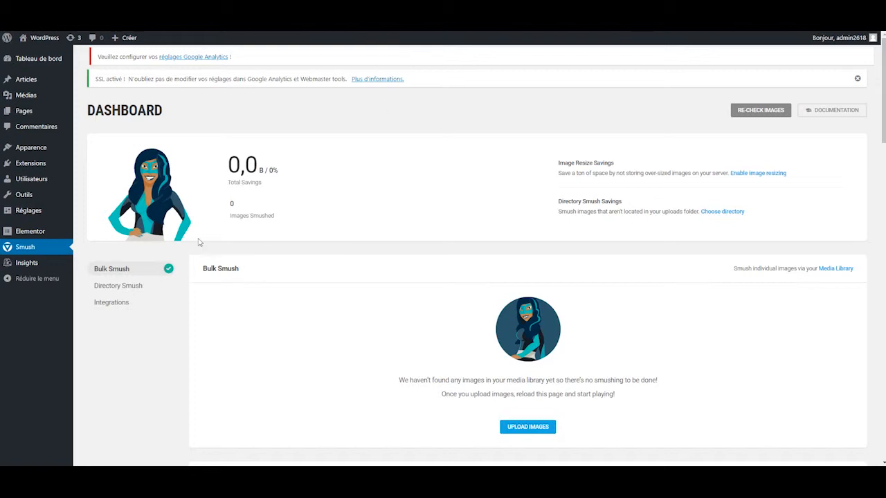
click(49, 252)
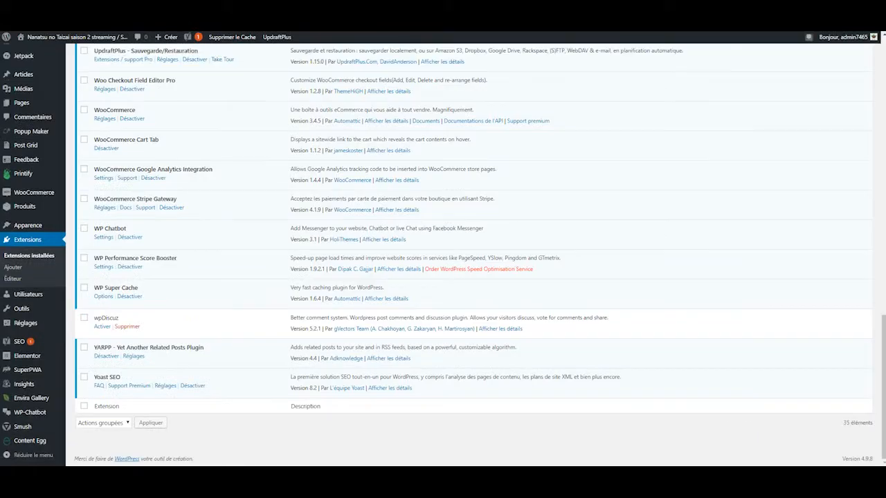
Step: Open the WP Super Cache options on the other WordPress site and review the recommended caching activation setting
click(104, 296)
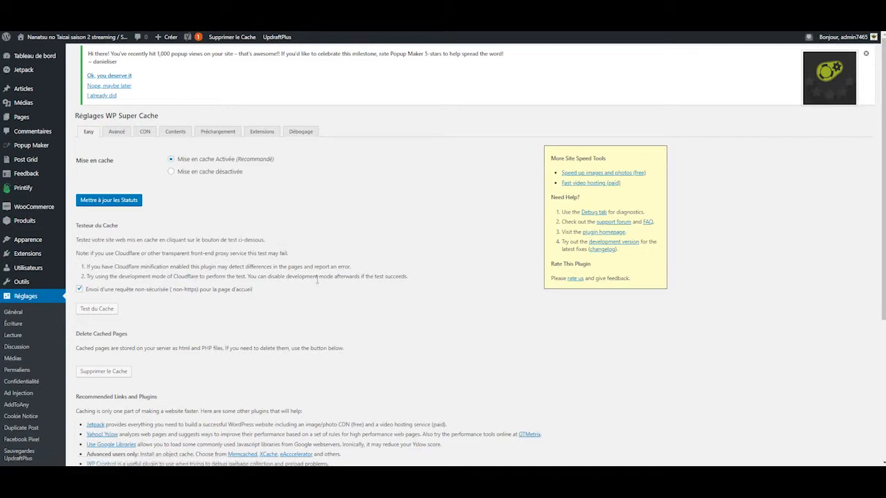
drag(285, 165, 175, 160)
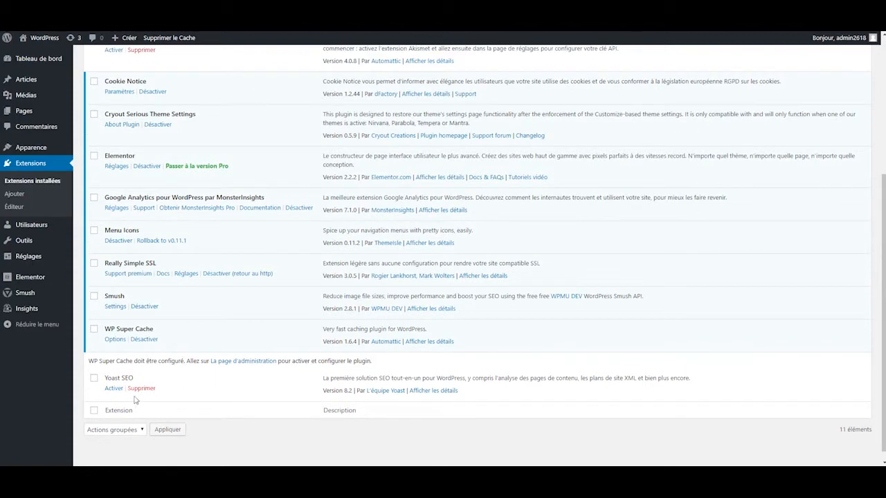
Step: Activate the Yoast SEO plugin
click(115, 391)
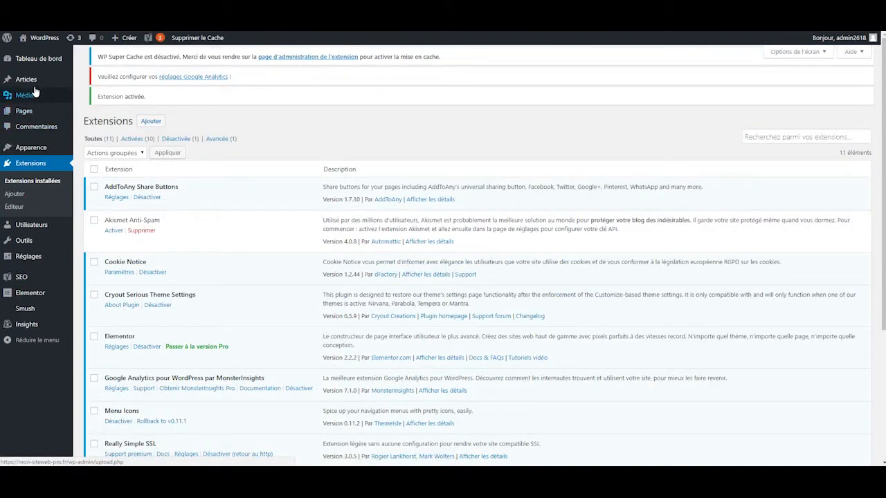
Step: Open the "Bonjour tout le monde !" post for editing and look over its Yoast SEO section
scroll(176, 292, down, 5)
scroll(82, 201, up, 5)
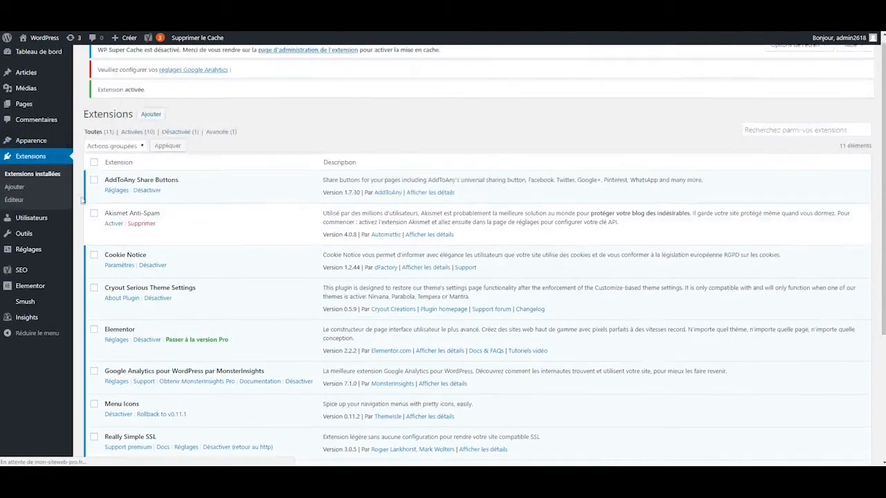
click(40, 75)
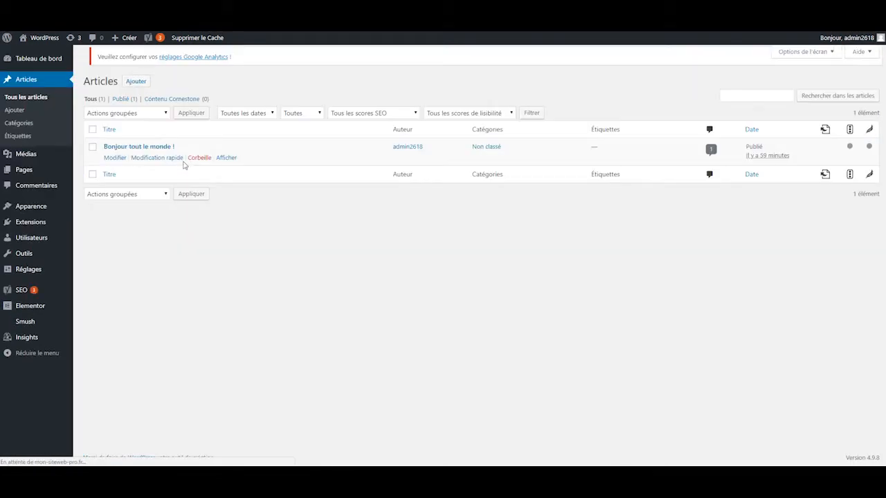
click(166, 197)
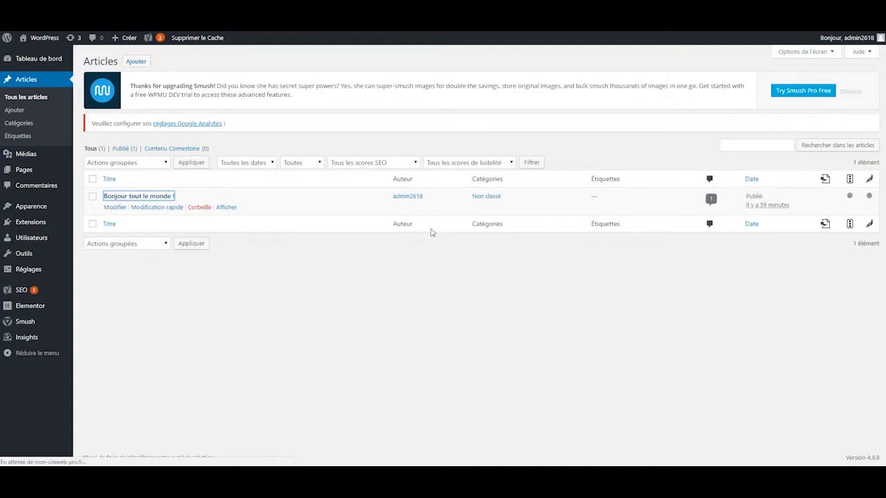
scroll(339, 222, down, 5)
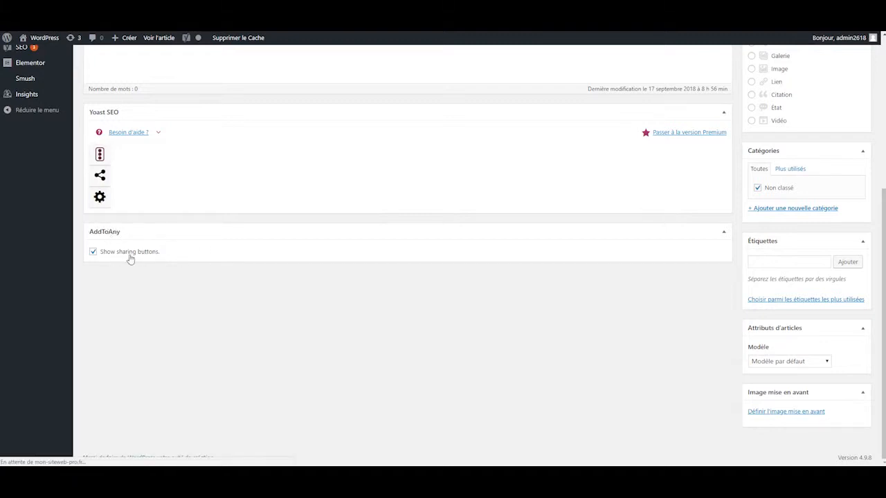
scroll(197, 248, up, 5)
scroll(297, 332, down, 5)
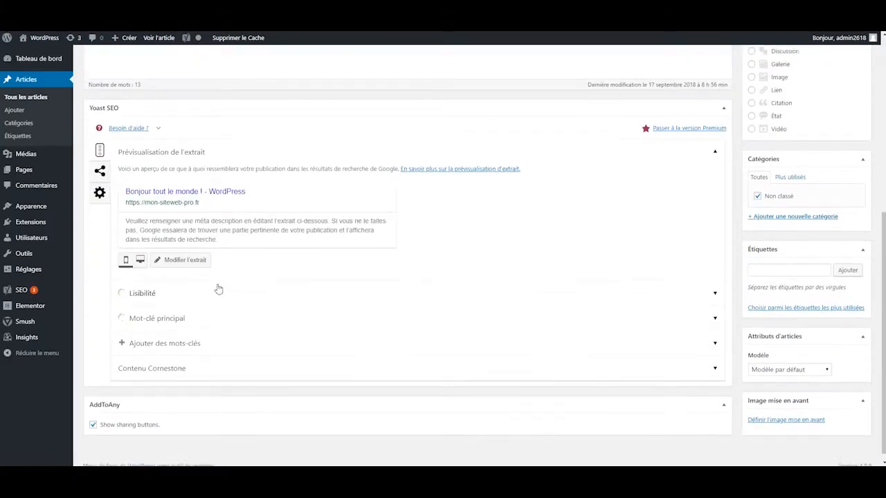
scroll(199, 307, up, 4)
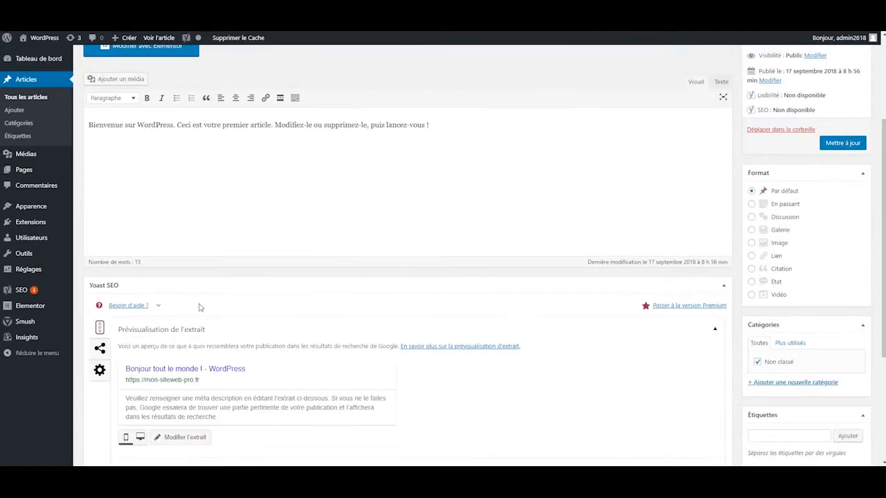
scroll(194, 306, down, 4)
Step: Enter "manger" as the post's main keyword in Yoast SEO and review the problems in the analysis results
click(211, 315)
scroll(164, 203, down, 3)
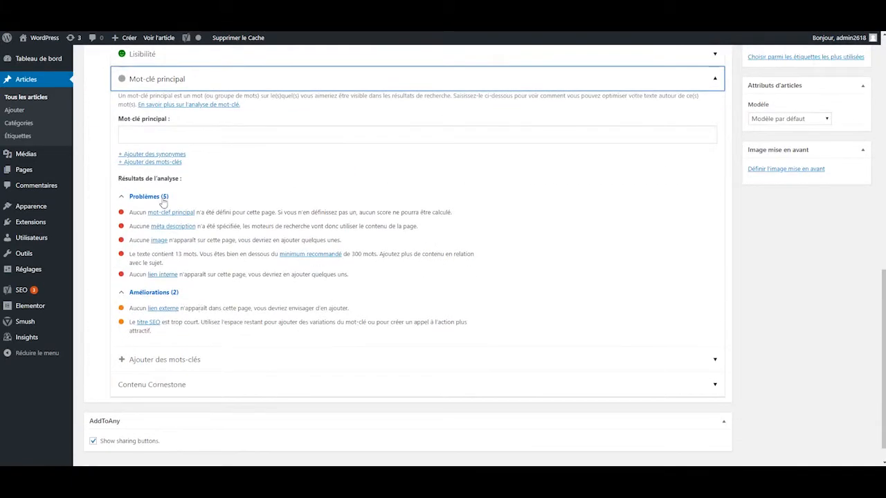
click(161, 129)
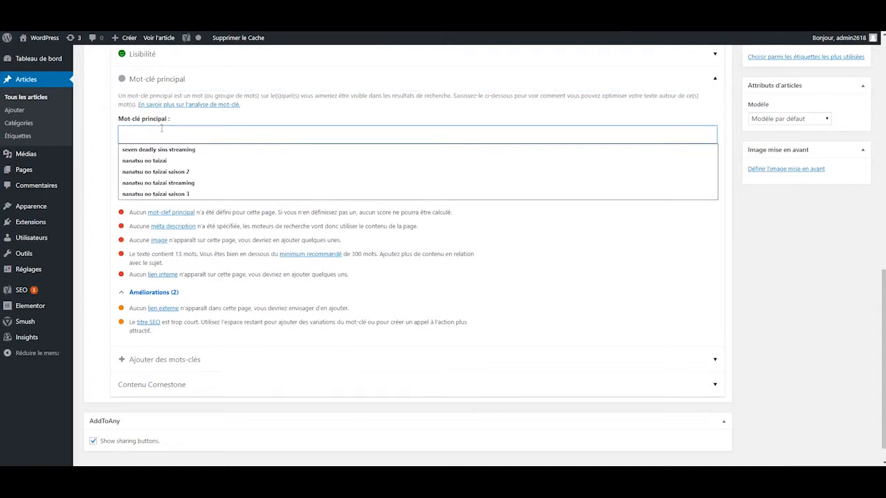
text(manger)
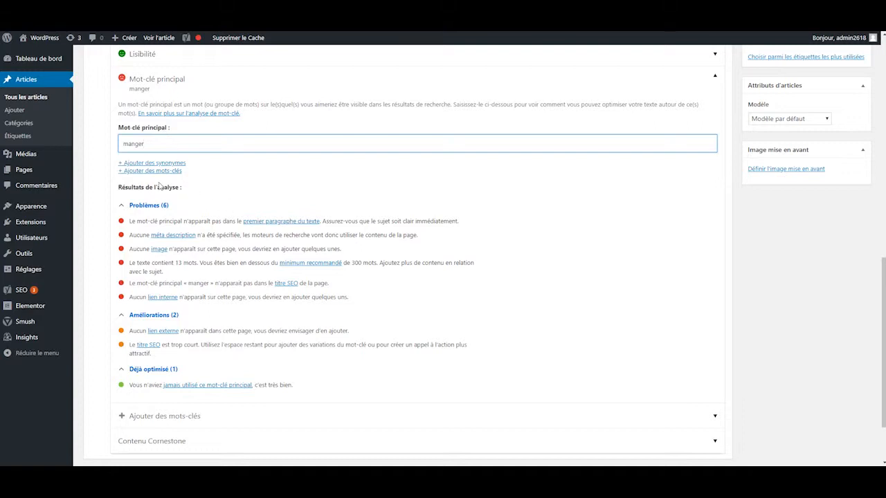
drag(130, 220, 359, 307)
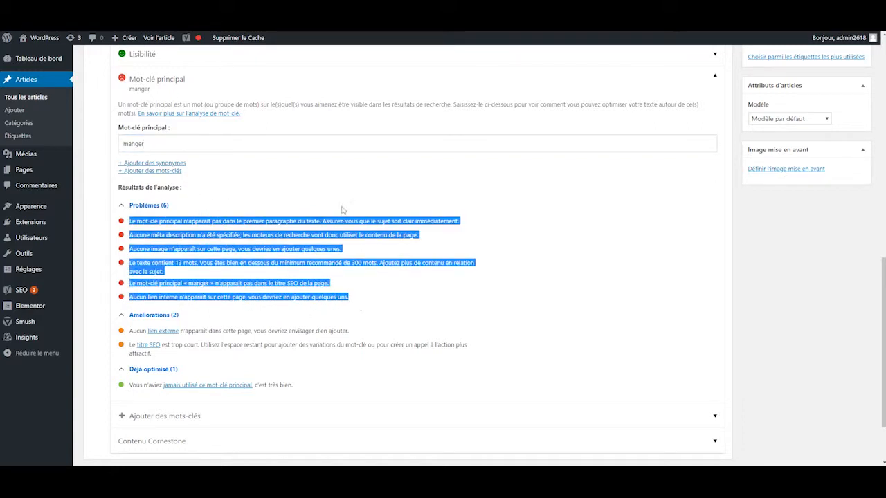
double_click(169, 147)
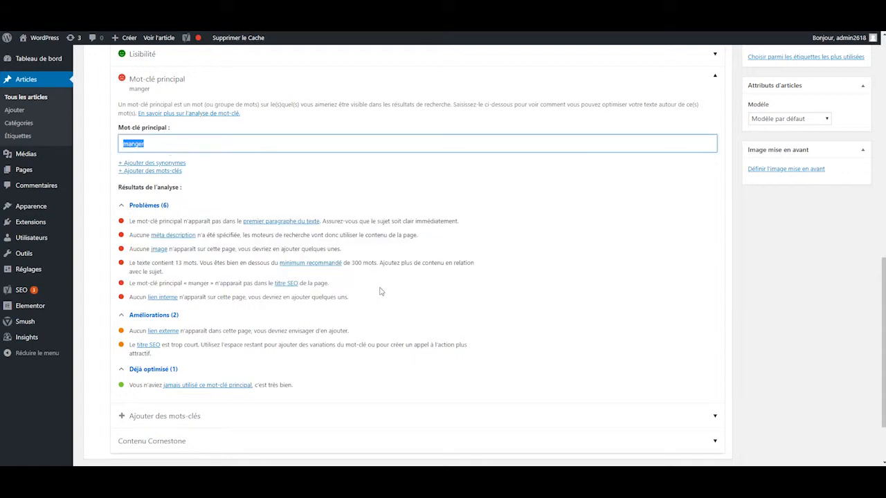
scroll(381, 287, up, 3)
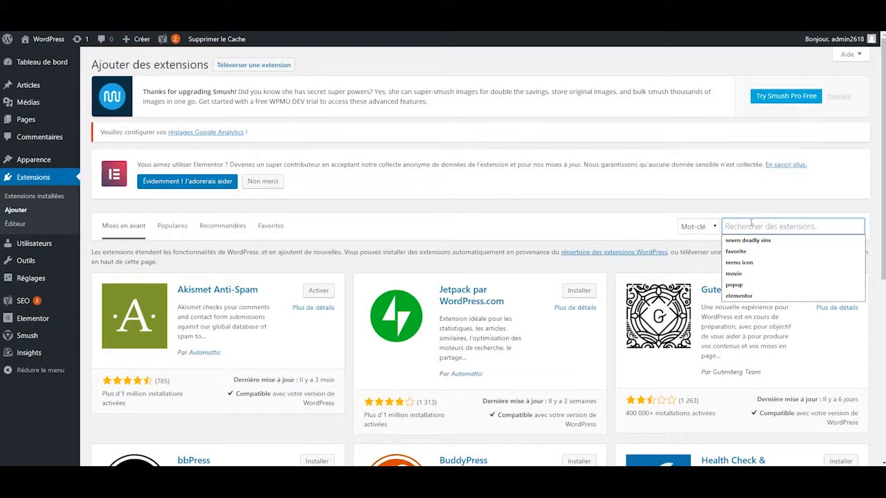
Step: Search the plugin directory for "jetpack", and install and activate Jetpack par WordPress.com
text(jetpack)
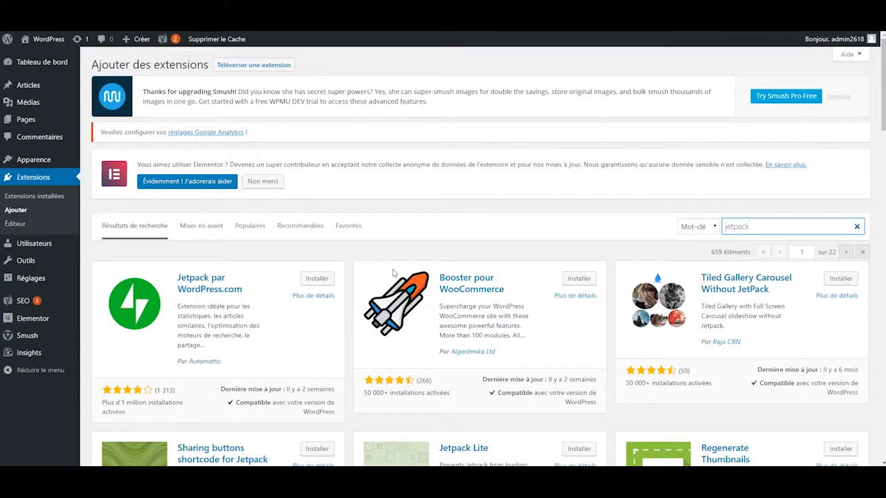
click(319, 282)
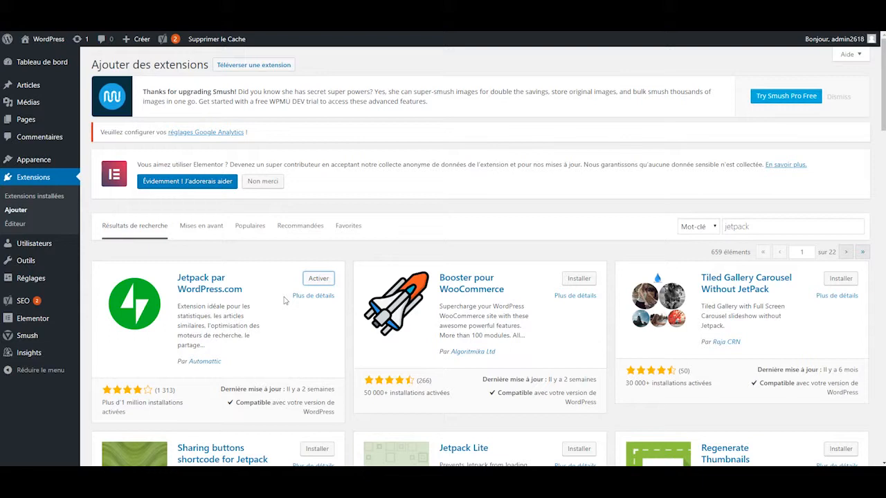
click(320, 284)
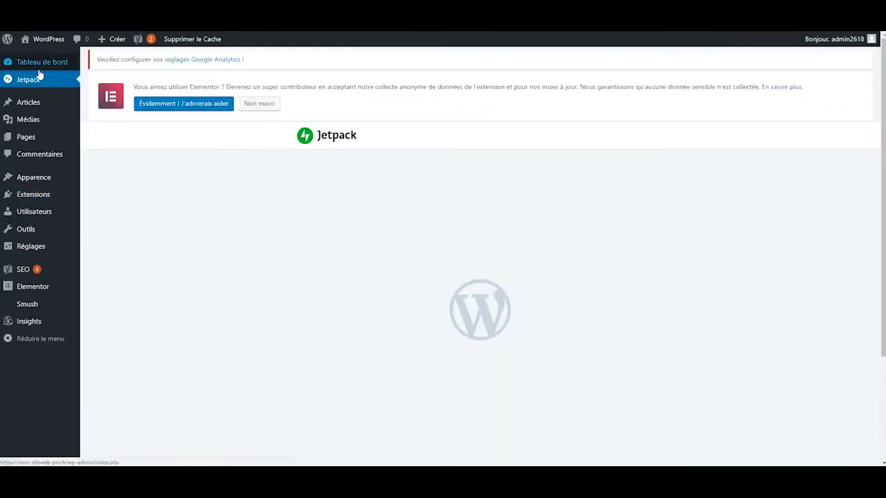
Step: Start the Jetpack configuration, approve the connection to the WordPress.com account and dismiss the cookie notice
click(487, 300)
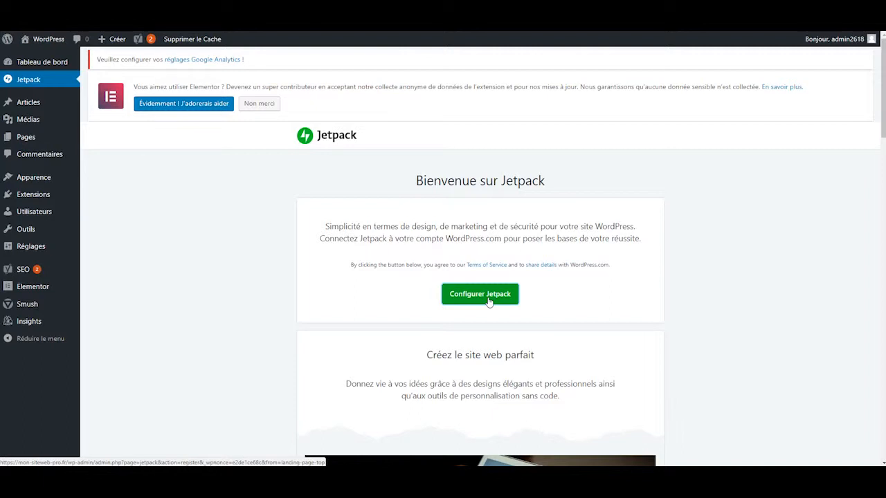
click(489, 301)
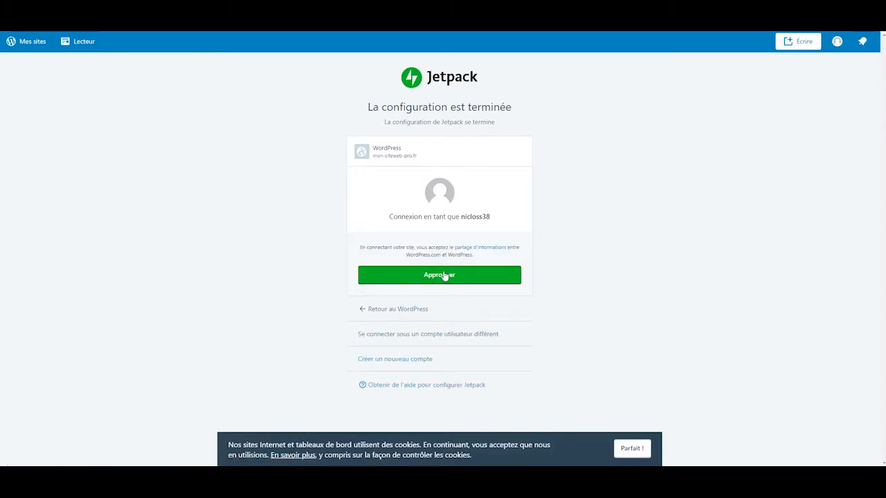
click(444, 276)
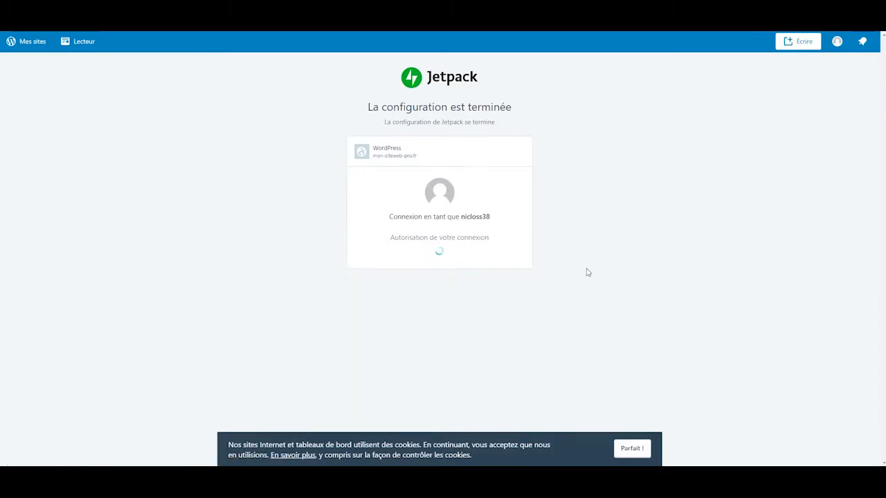
click(647, 448)
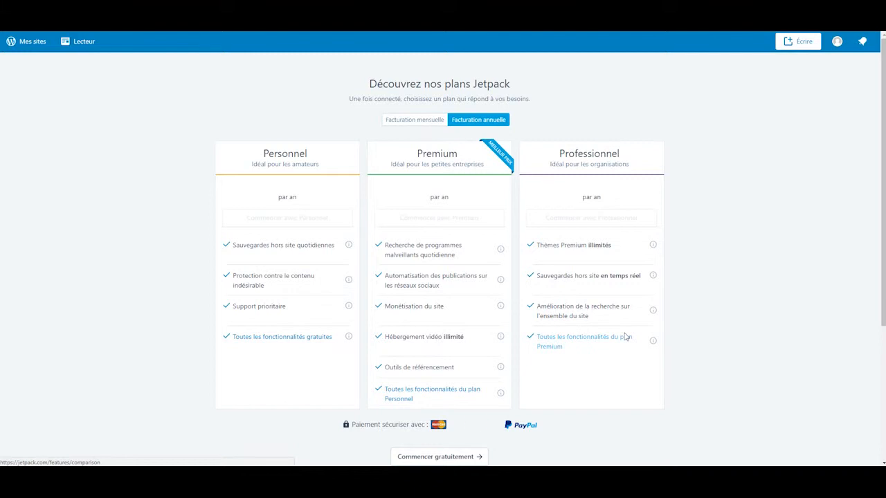
Step: Review the Jetpack plans and choose to start with the free one
scroll(625, 356, down, 2)
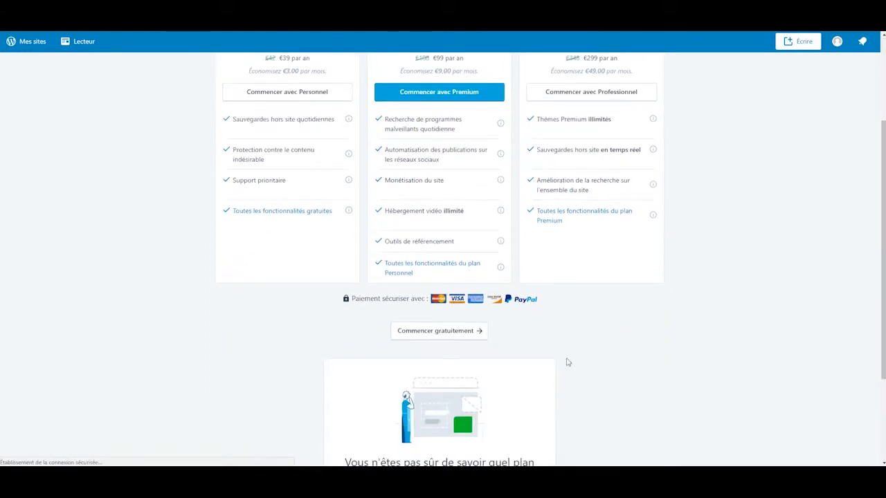
scroll(488, 374, up, 1)
scroll(511, 326, down, 2)
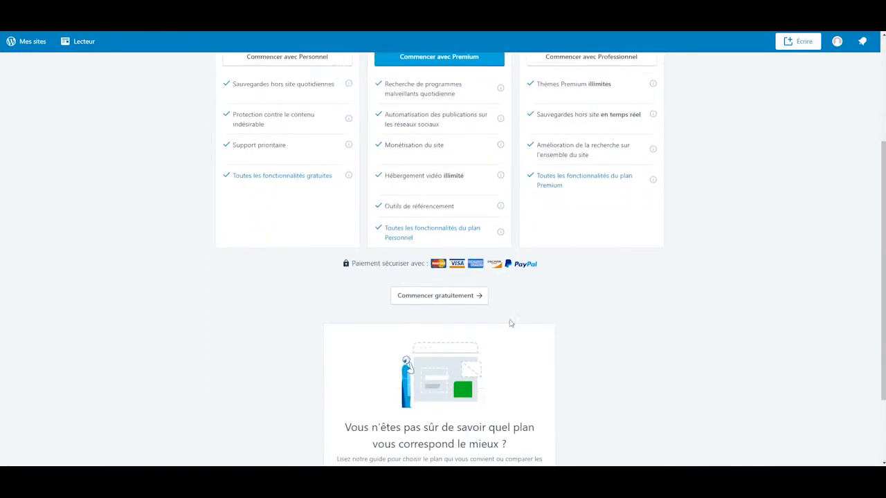
click(445, 286)
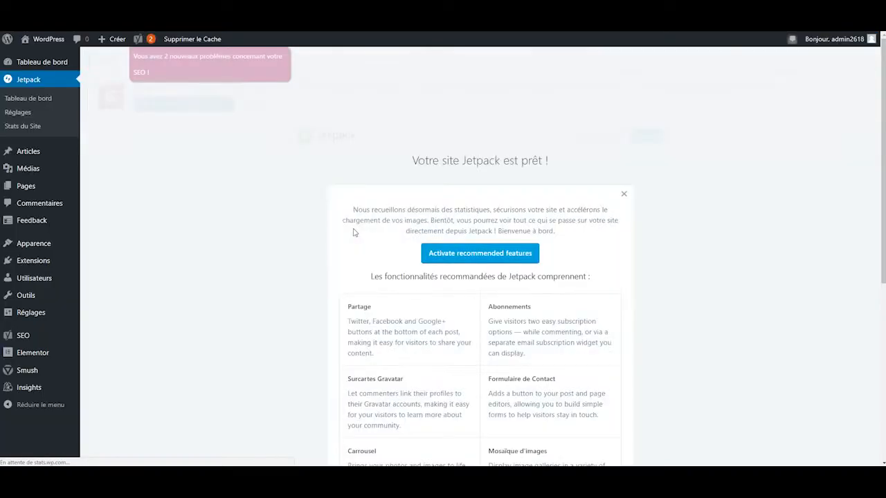
Step: Open Jetpack's site statistics and read the message about traffic tracking
click(33, 131)
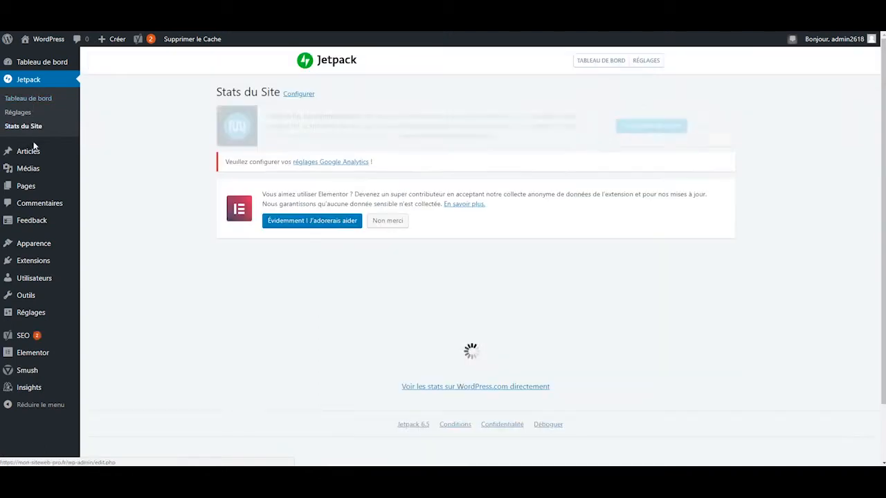
scroll(458, 293, down, 2)
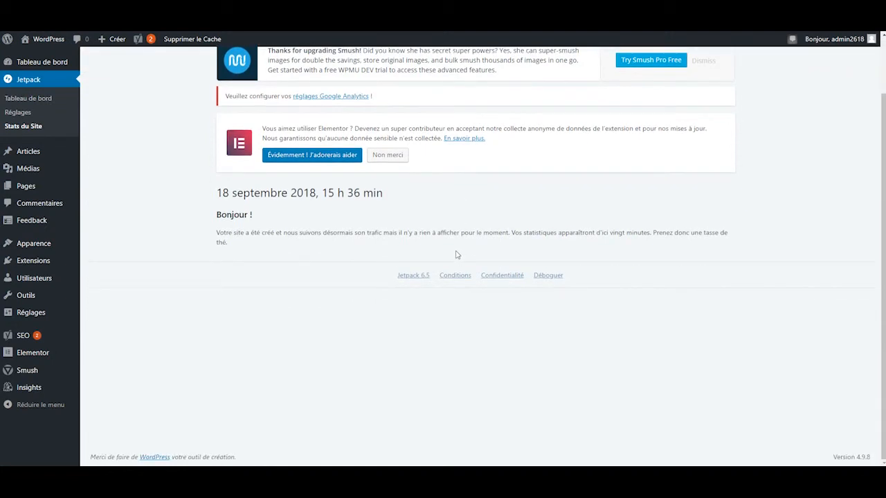
drag(236, 243, 213, 220)
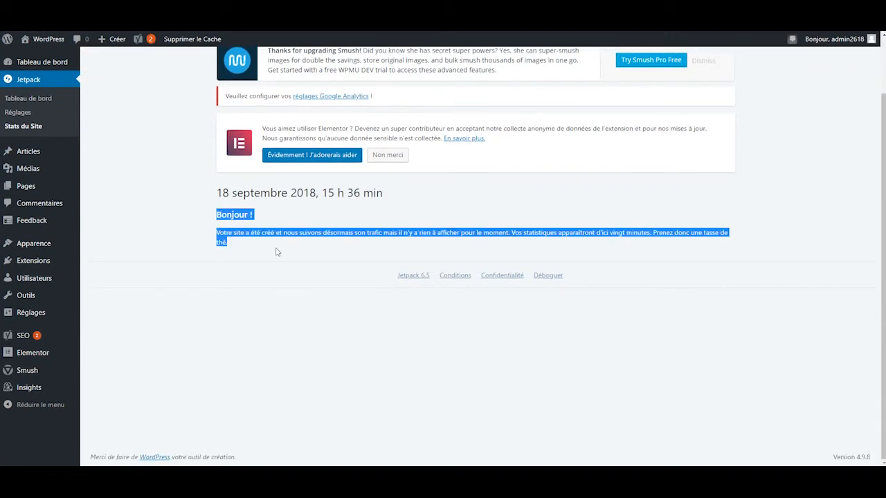
click(307, 233)
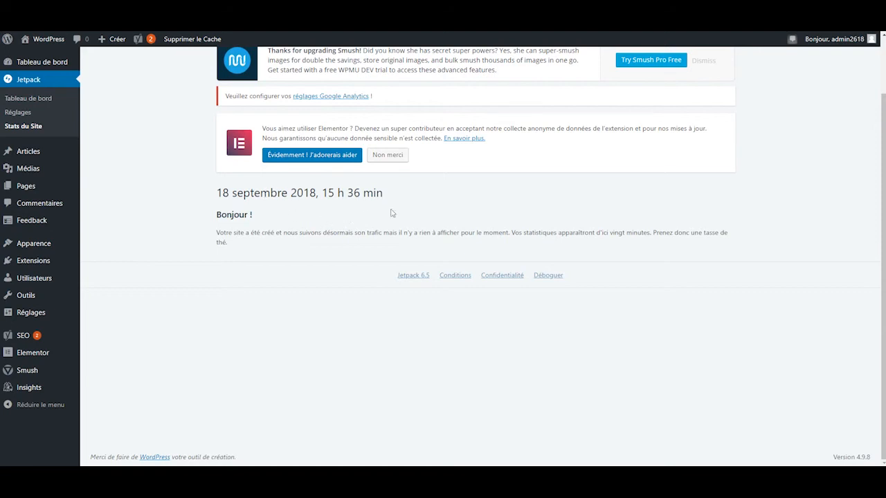